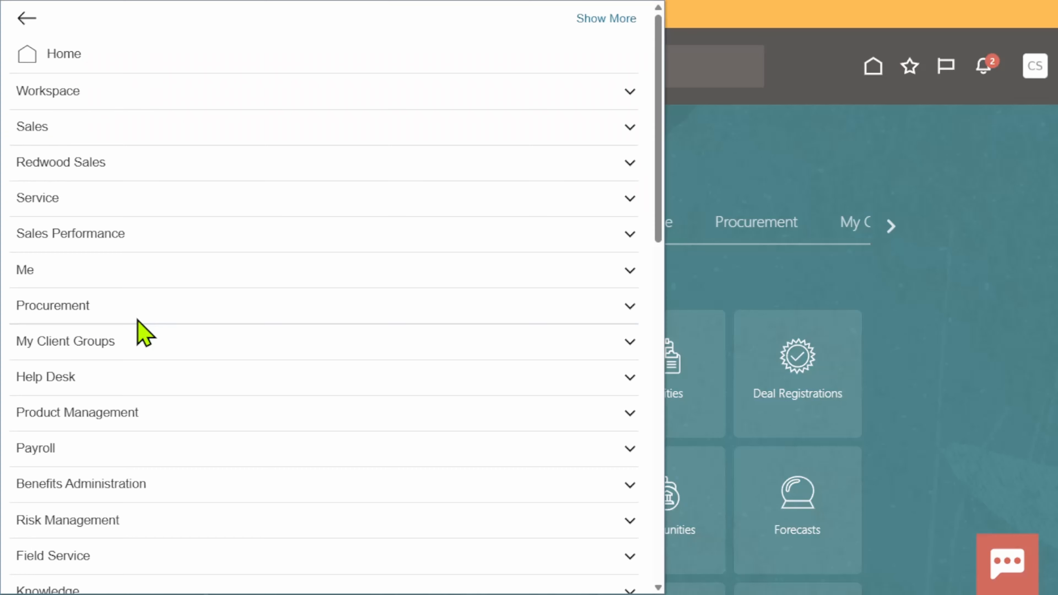
Step: Open the Assets work area under Fixed Assets
{"action": "scroll", "coordinate": [140, 332], "scroll_direction": "down", "scroll_amount": 15}
{"action": "scroll", "coordinate": [144, 320], "scroll_direction": "down", "scroll_amount": 3}
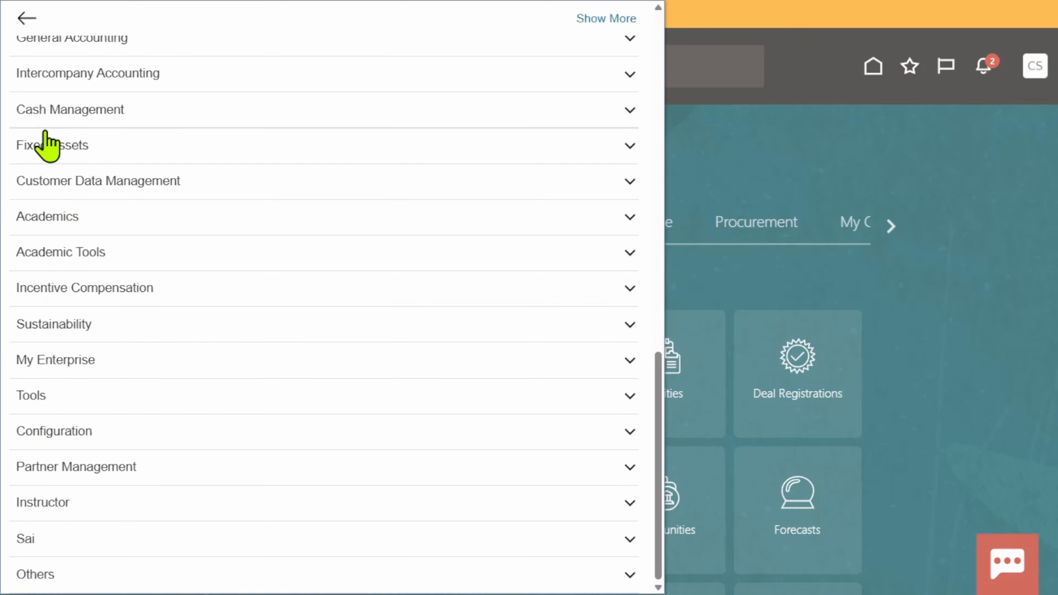
{"action": "left_click", "coordinate": [50, 146]}
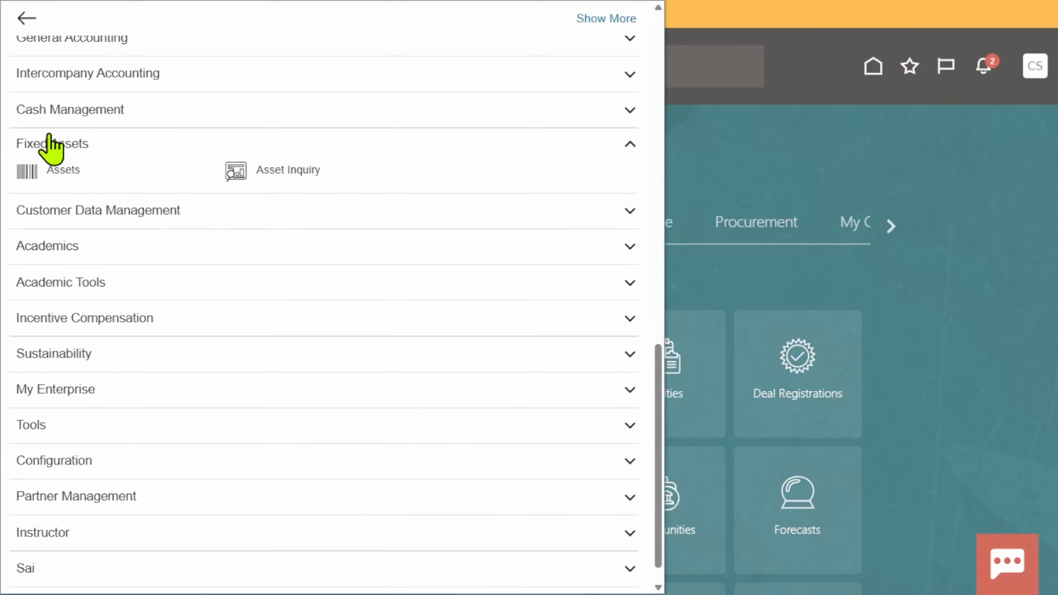
{"action": "left_click", "coordinate": [22, 171]}
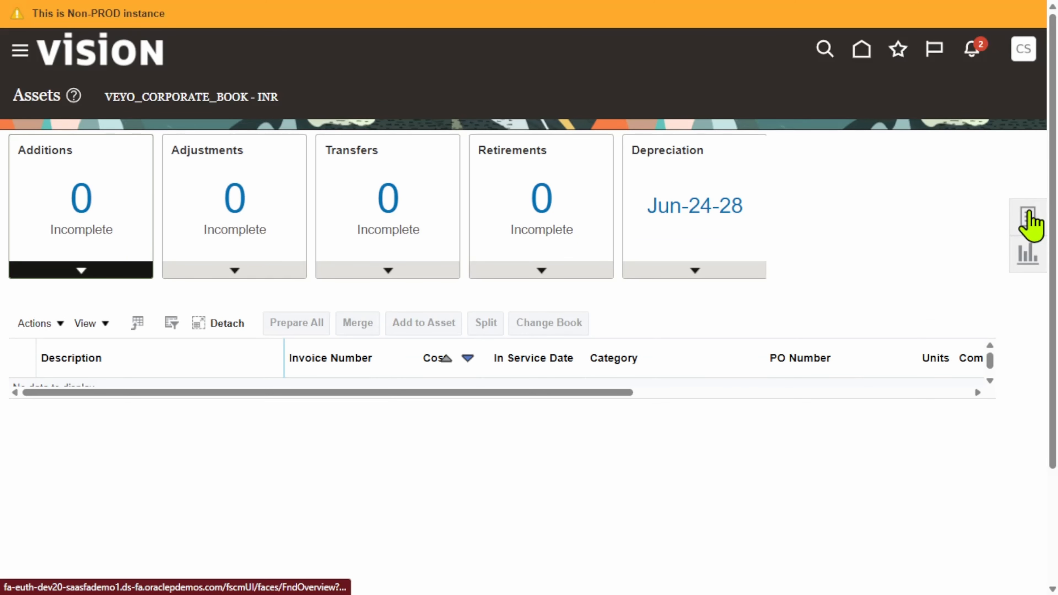
Step: Start adding an asset and set its major category to ERPZEN BUILDINGS and its minor category to ERPZEN DLF BUILDING
{"action": "left_click", "coordinate": [1018, 217]}
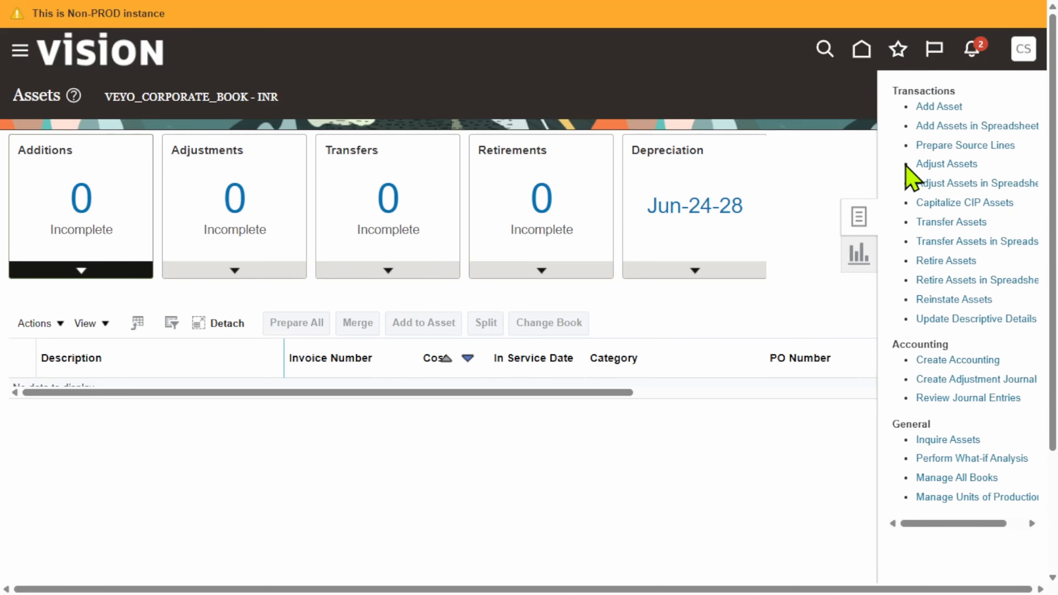
{"action": "left_click", "coordinate": [949, 108]}
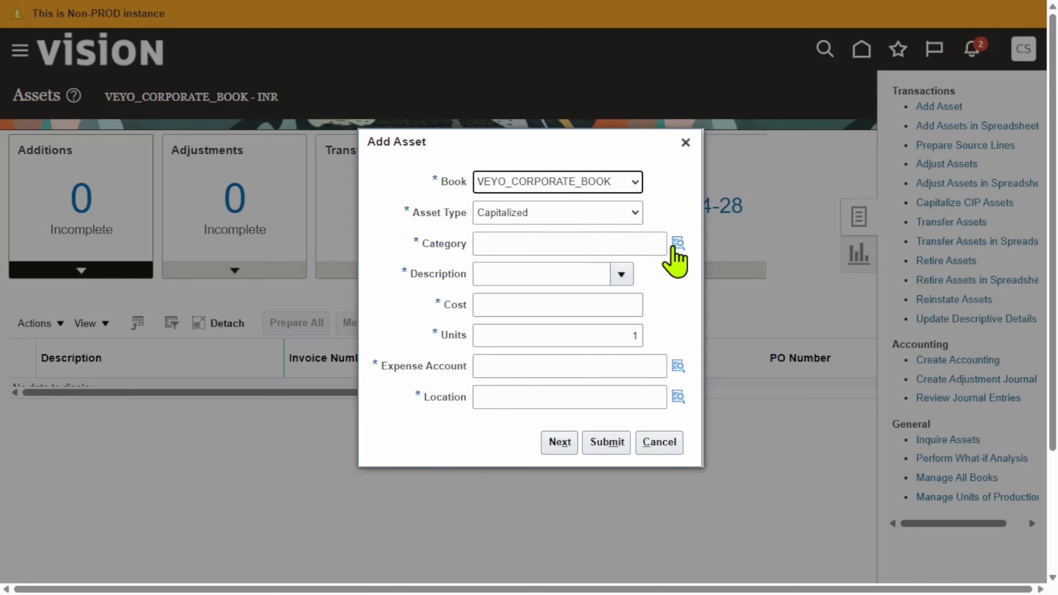
{"action": "left_click", "coordinate": [677, 244]}
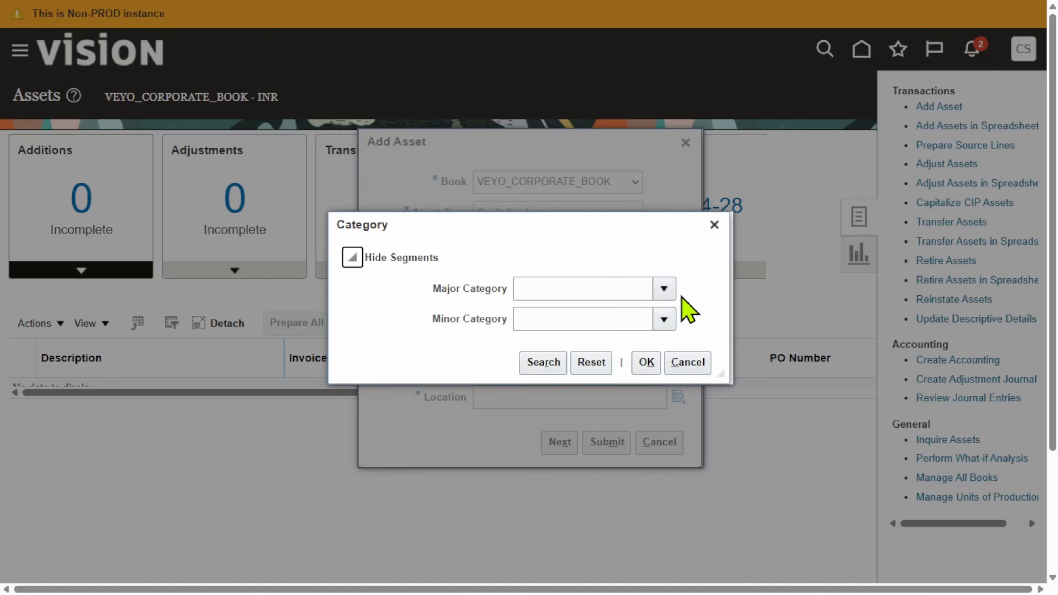
{"action": "left_click", "coordinate": [665, 289]}
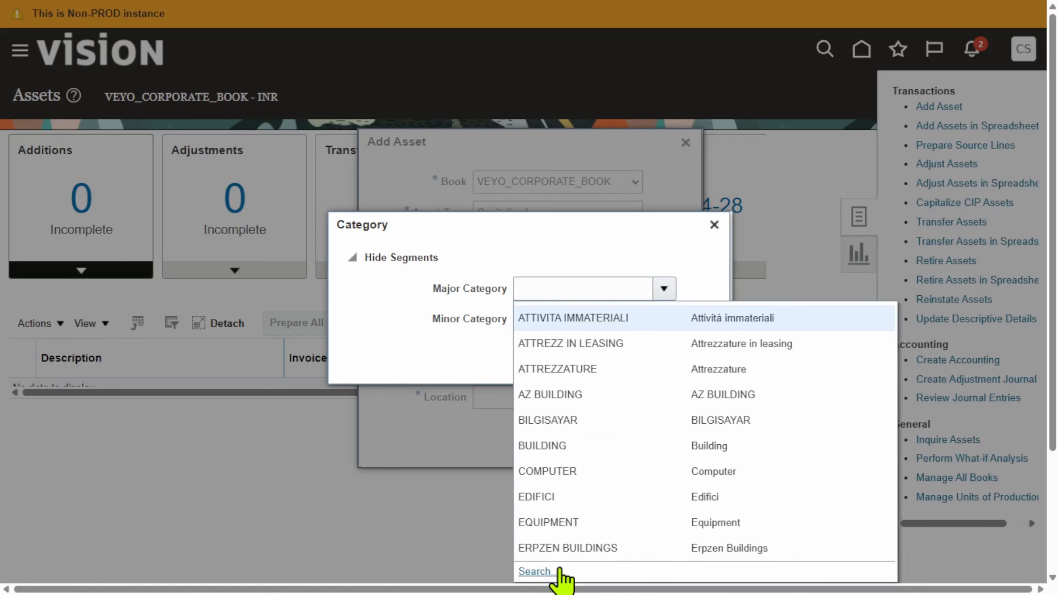
{"action": "left_click", "coordinate": [559, 570]}
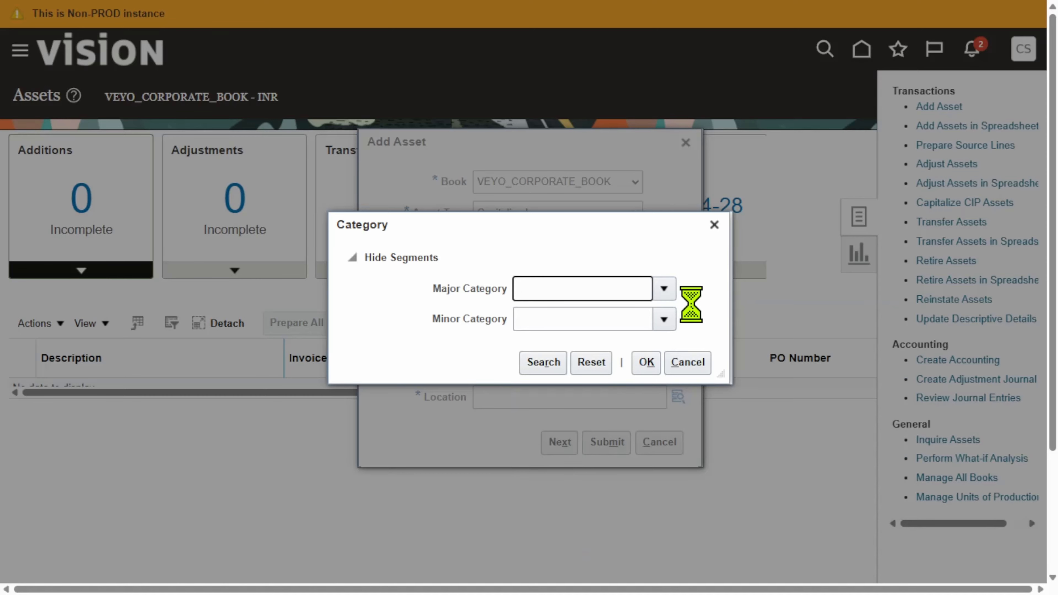
{"action": "left_click", "coordinate": [662, 319]}
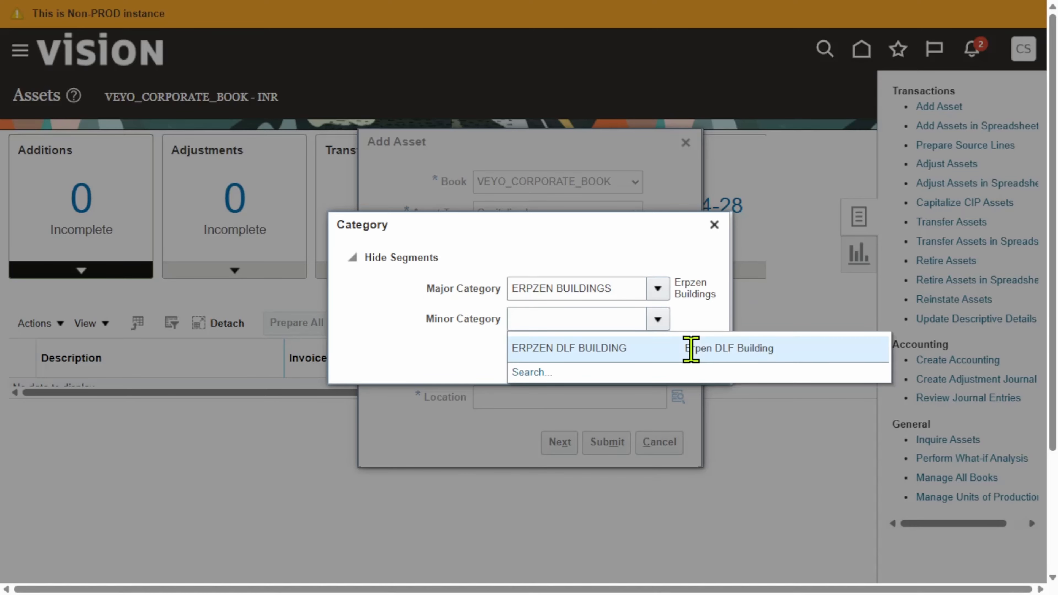
{"action": "left_click", "coordinate": [691, 350]}
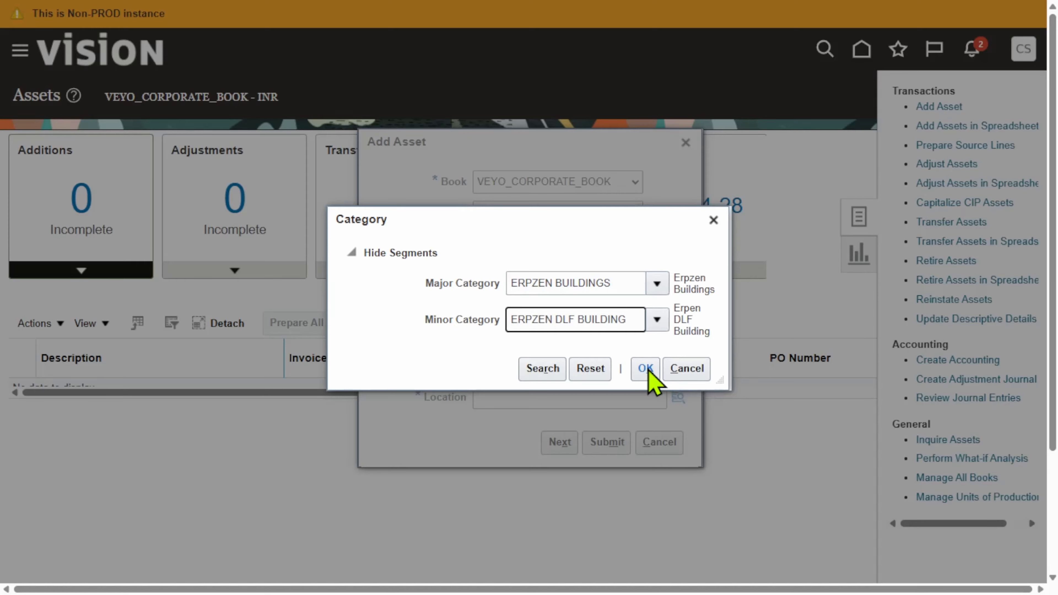
{"action": "left_click", "coordinate": [647, 369]}
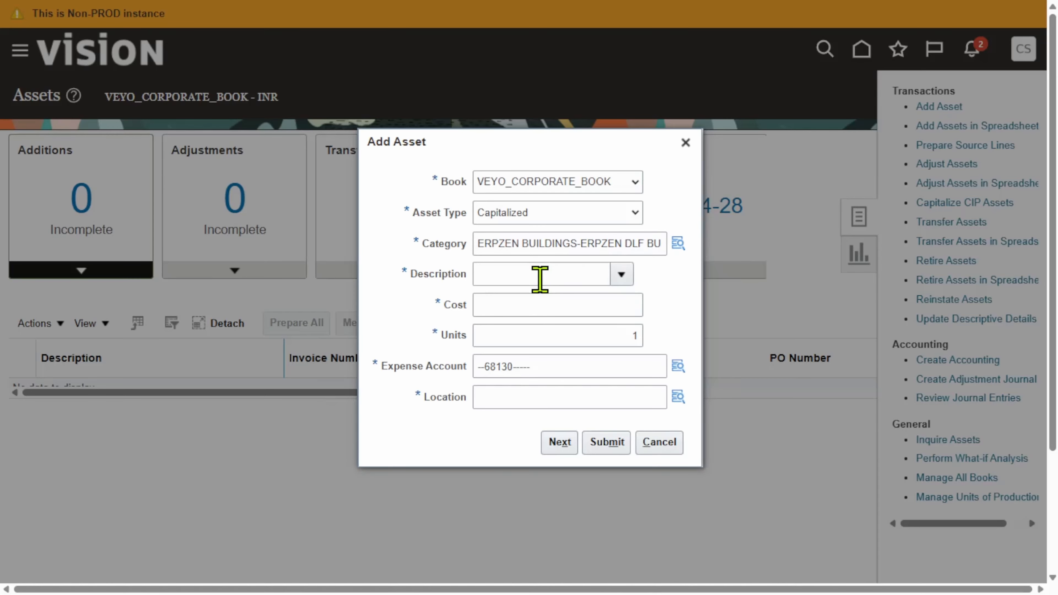
Step: Enter the asset description "Bulidings purchased" and a cost of 40,00,000
{"action": "left_click", "coordinate": [540, 279]}
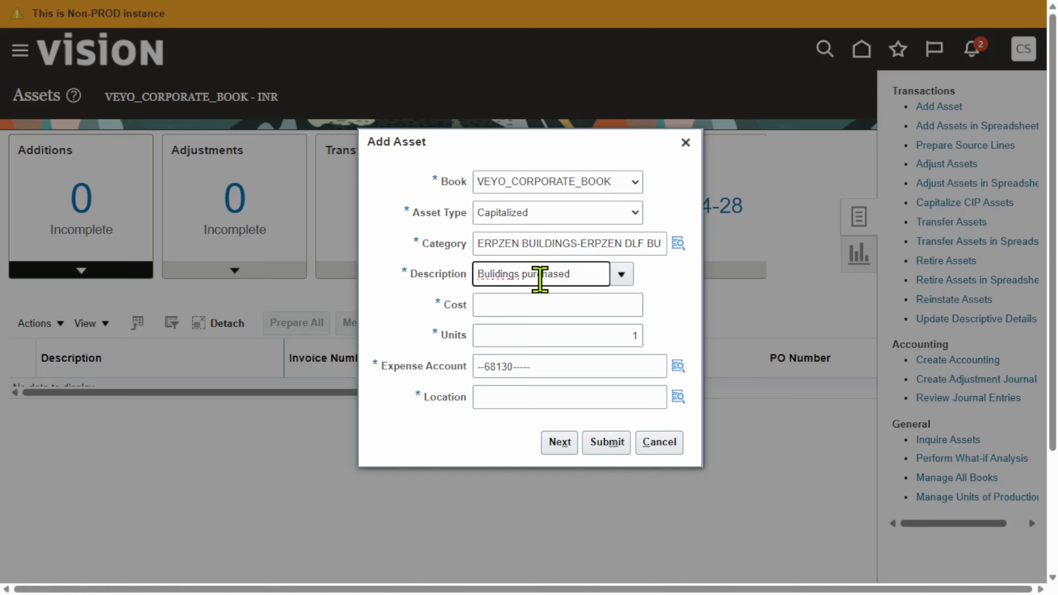
{"action": "left_click", "coordinate": [538, 305]}
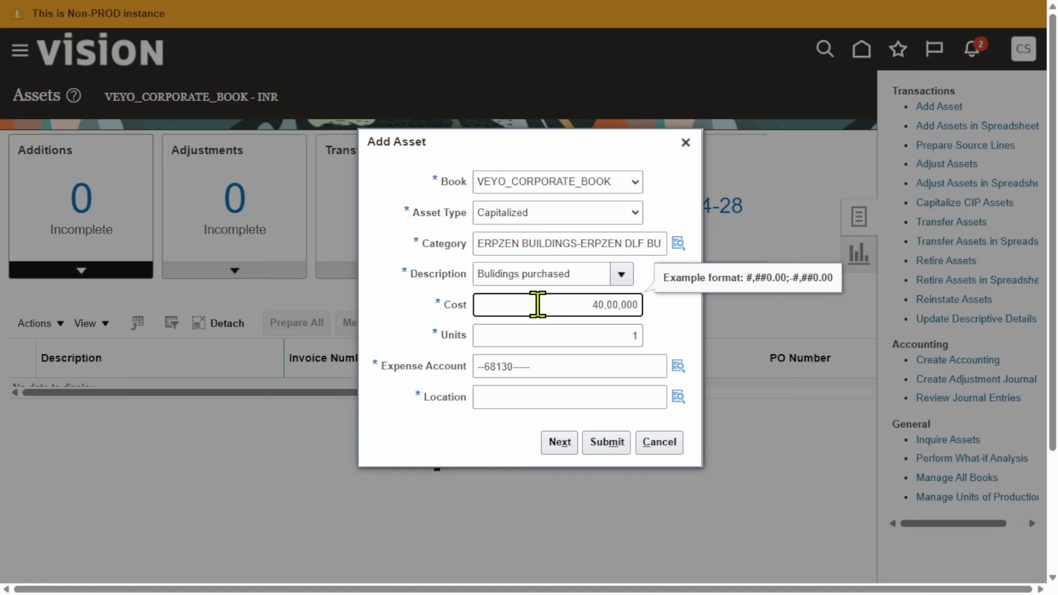
{"action": "left_click", "coordinate": [671, 321]}
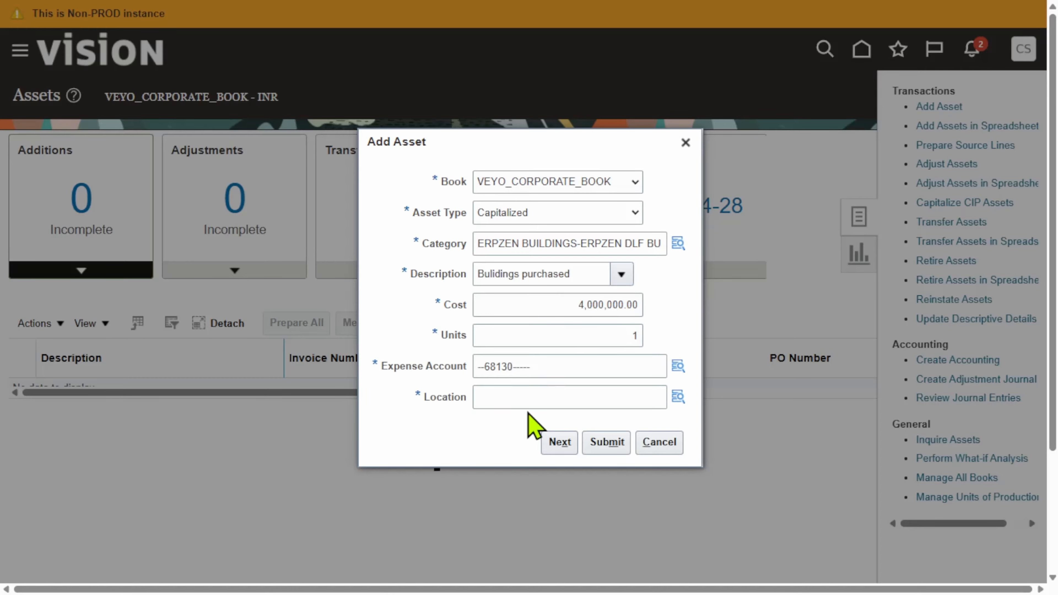
Step: Set the asset location to country CANADA, state BB (Brandenburg), city ATLANTA and building VEYO_CINEMAX
{"action": "left_click", "coordinate": [679, 397]}
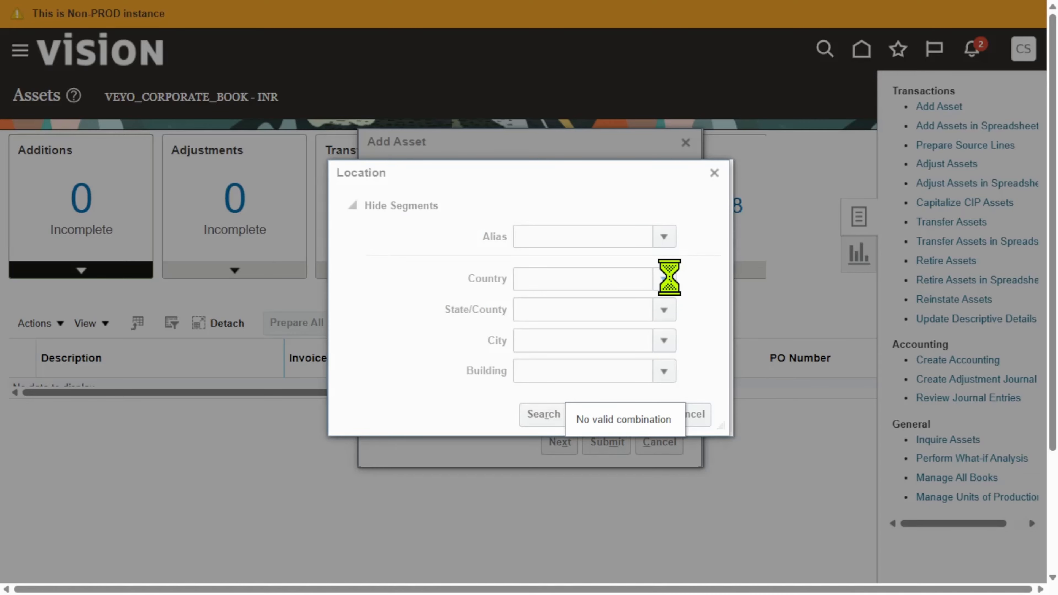
{"action": "left_click", "coordinate": [666, 278]}
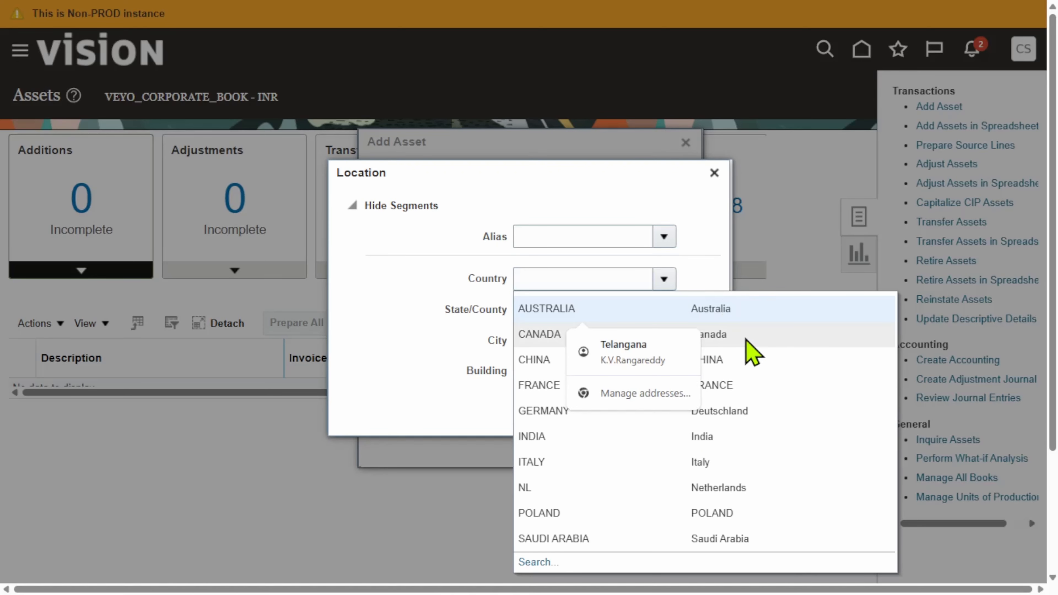
{"action": "left_click", "coordinate": [746, 332]}
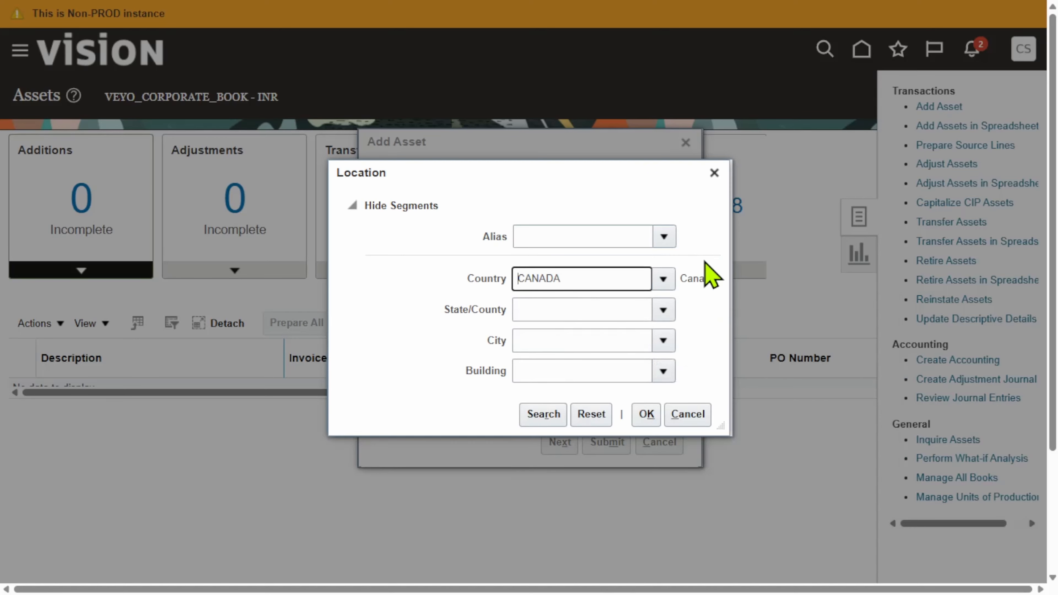
{"action": "left_click", "coordinate": [665, 310]}
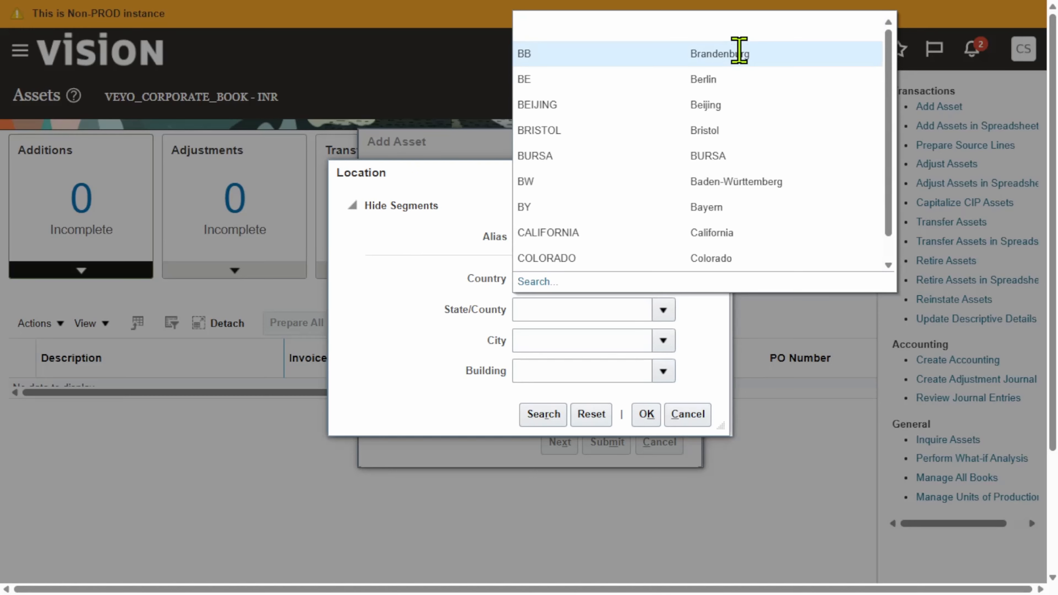
{"action": "left_click", "coordinate": [739, 52]}
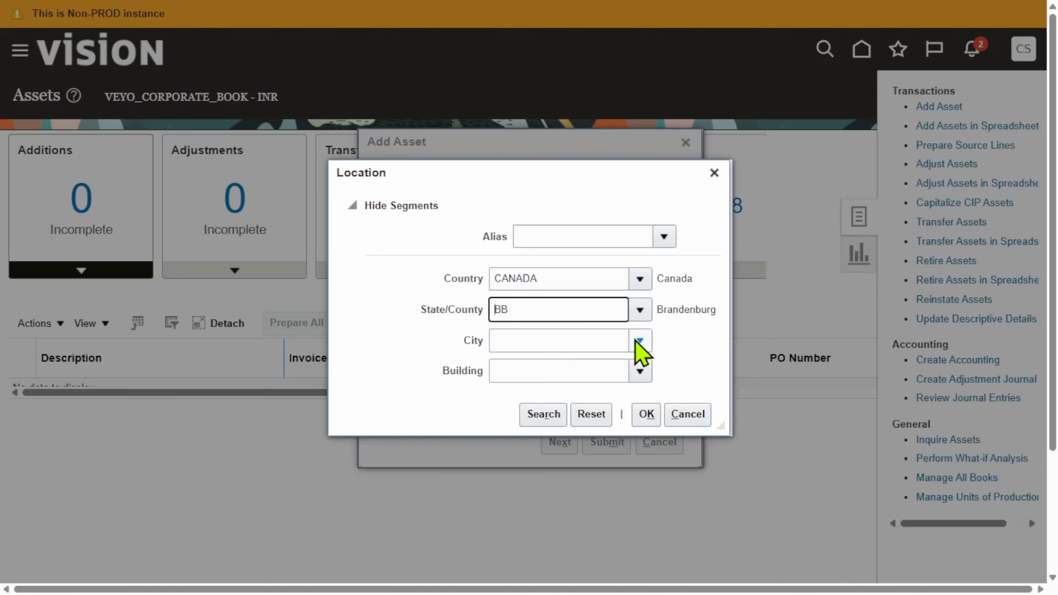
{"action": "left_click", "coordinate": [557, 340]}
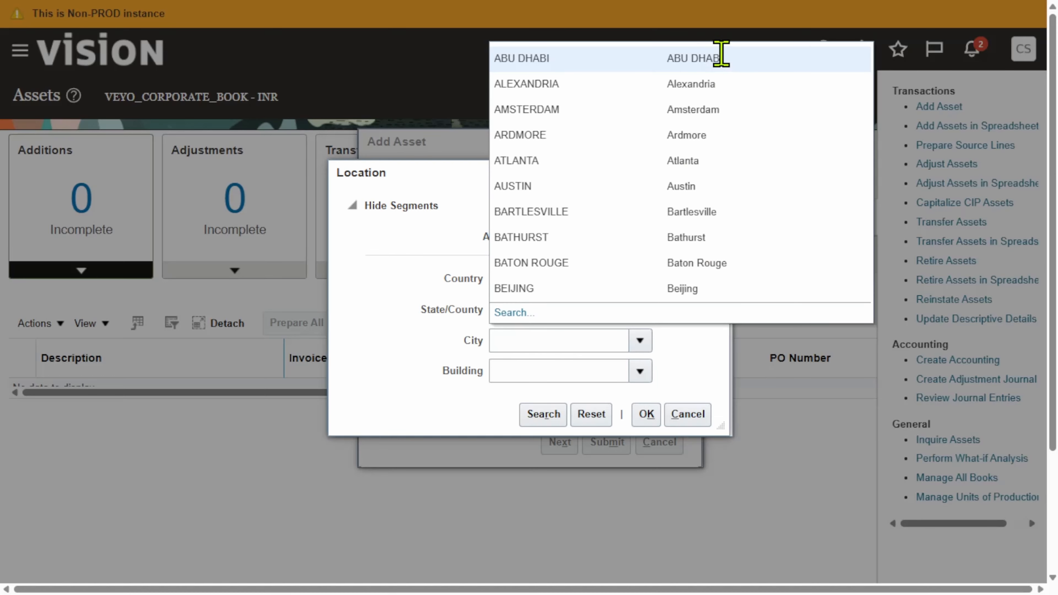
{"action": "left_click", "coordinate": [713, 163]}
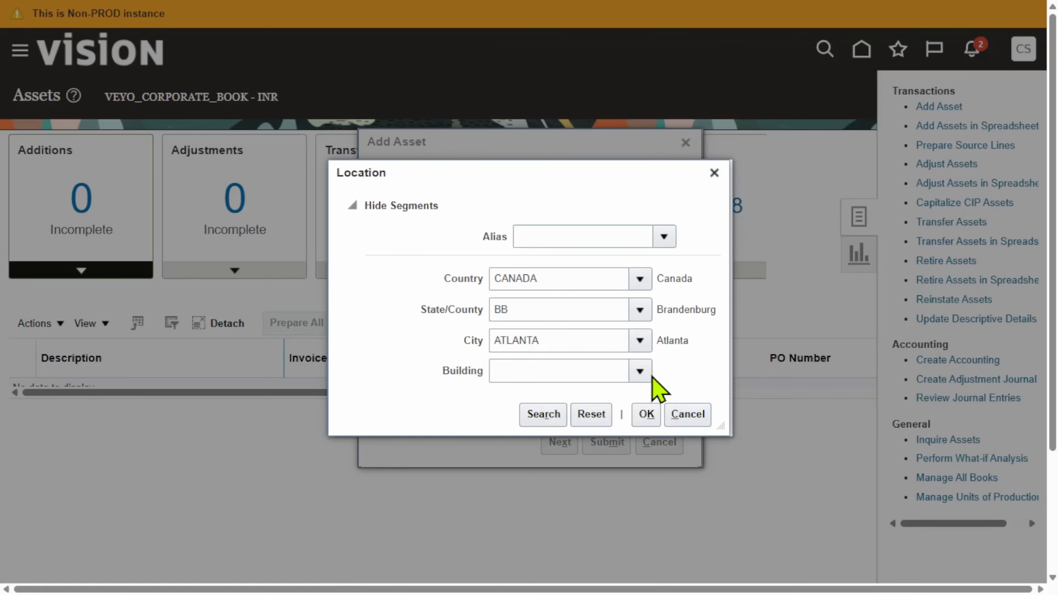
{"action": "left_click", "coordinate": [644, 372]}
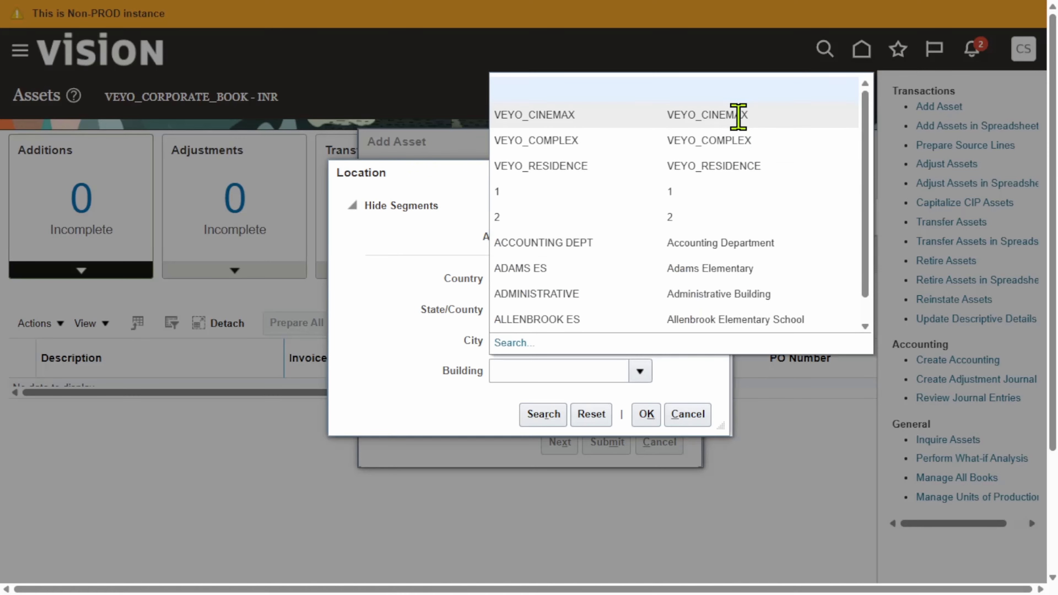
{"action": "left_click", "coordinate": [738, 117]}
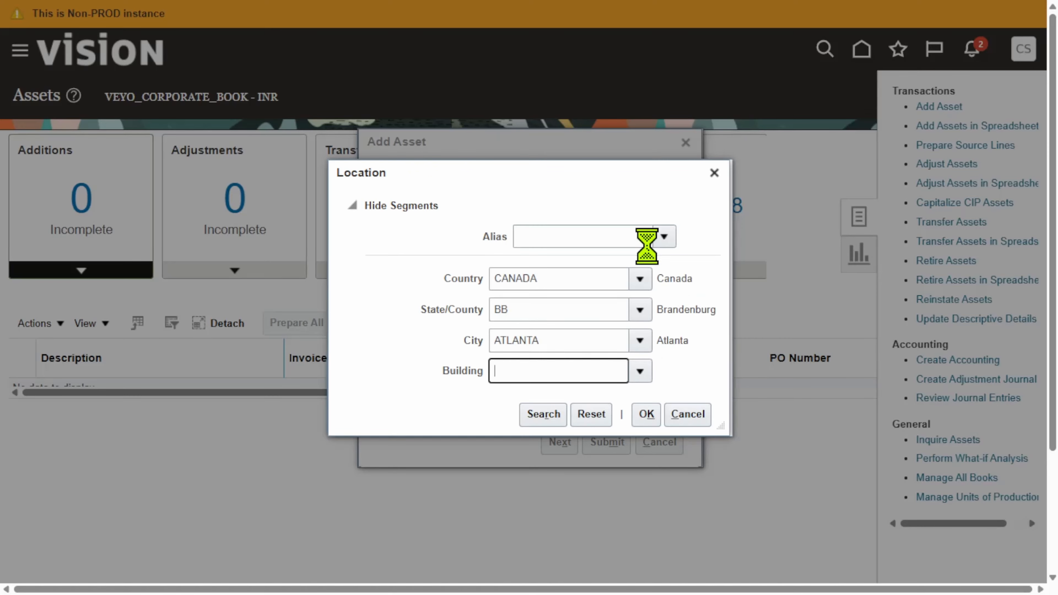
{"action": "left_click", "coordinate": [647, 414]}
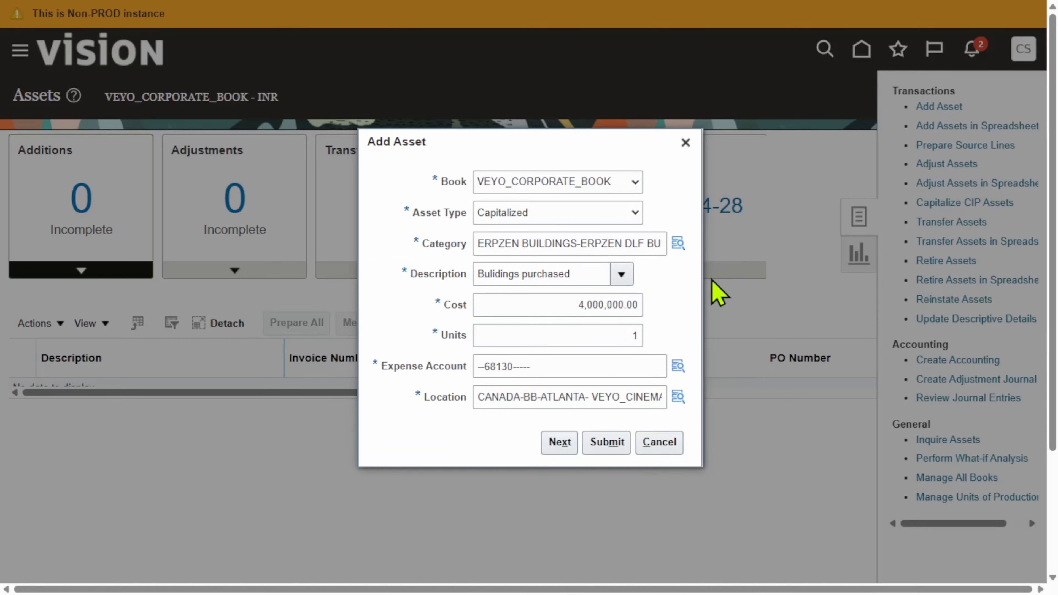
Step: In the expense account segments, set the legal entity to 01 Veyo DIGITAL PVT LTD and the department to 000 Default
{"action": "left_click", "coordinate": [558, 443]}
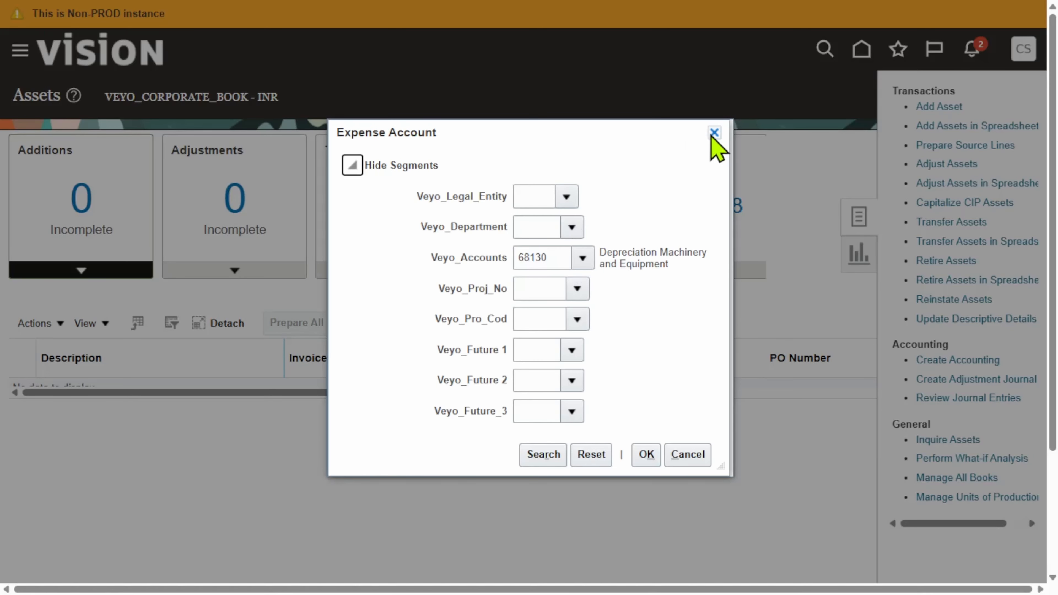
{"action": "left_click", "coordinate": [567, 196]}
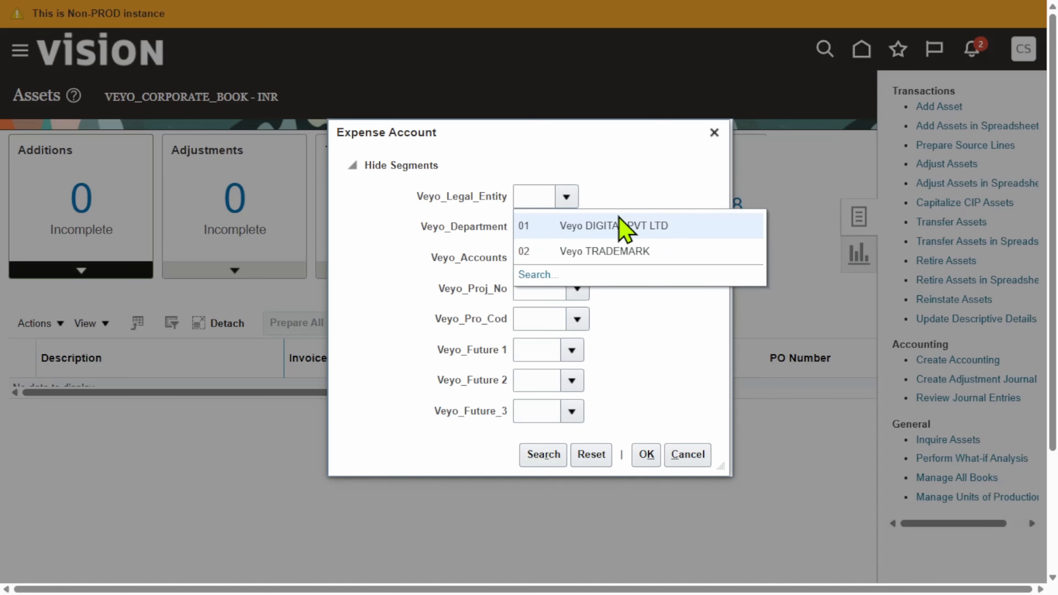
{"action": "left_click", "coordinate": [638, 227]}
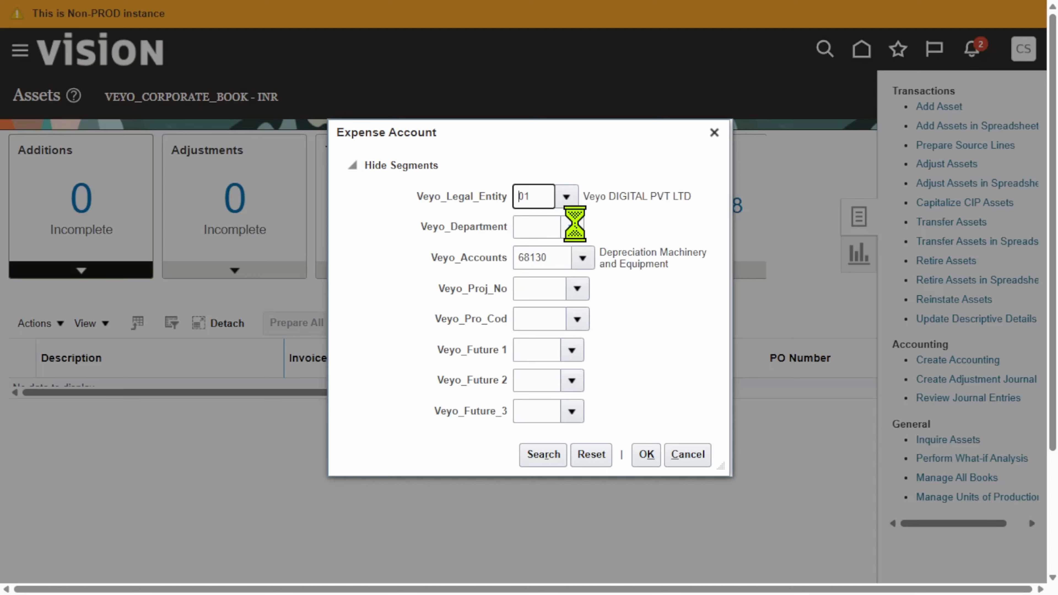
{"action": "left_click", "coordinate": [574, 226]}
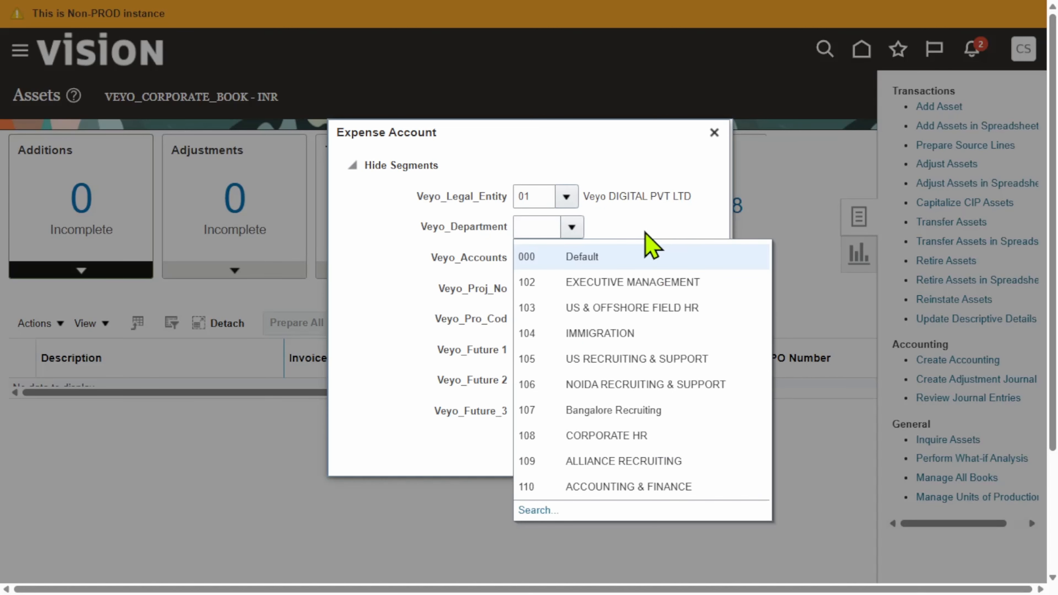
{"action": "left_click", "coordinate": [629, 257]}
Step: Complete the expense account with 0000 for project number and Pro_Cod and 000 for all three future segments, and accept it
{"action": "left_click", "coordinate": [577, 288]}
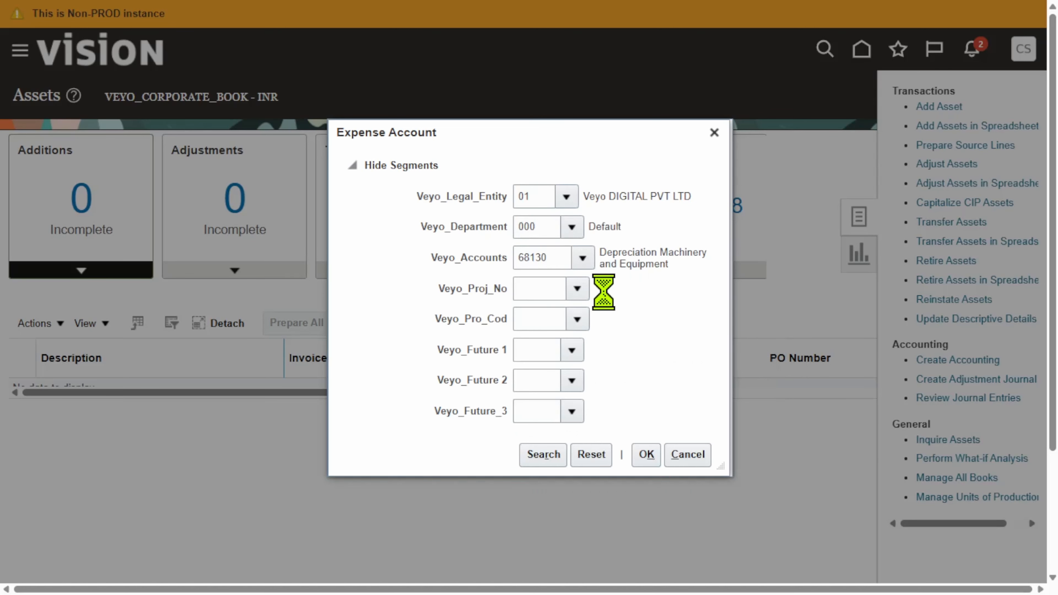
{"action": "left_click", "coordinate": [634, 321]}
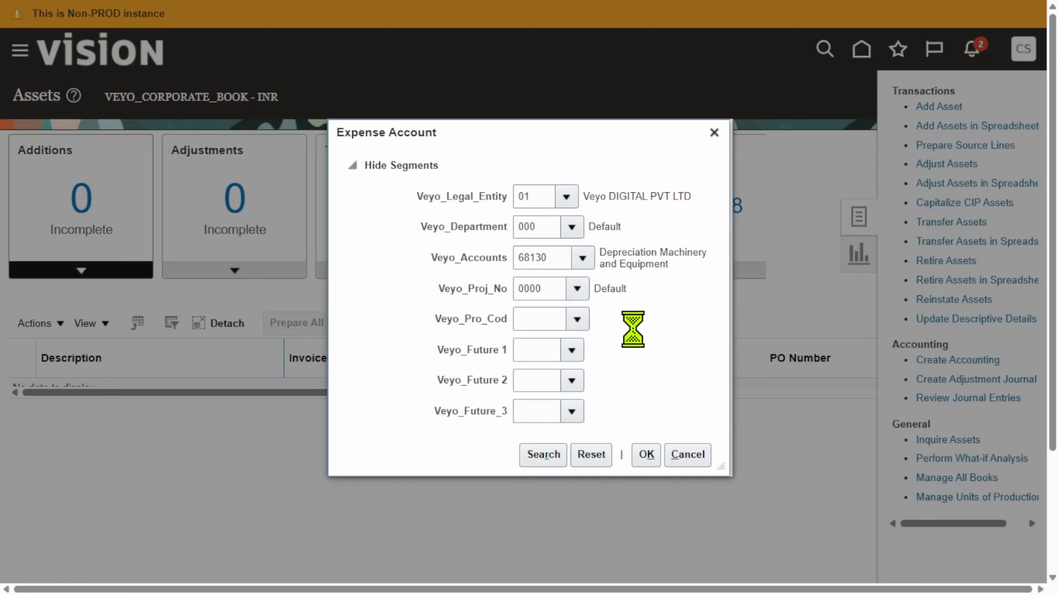
{"action": "left_click", "coordinate": [578, 320]}
{"action": "left_click", "coordinate": [624, 339]}
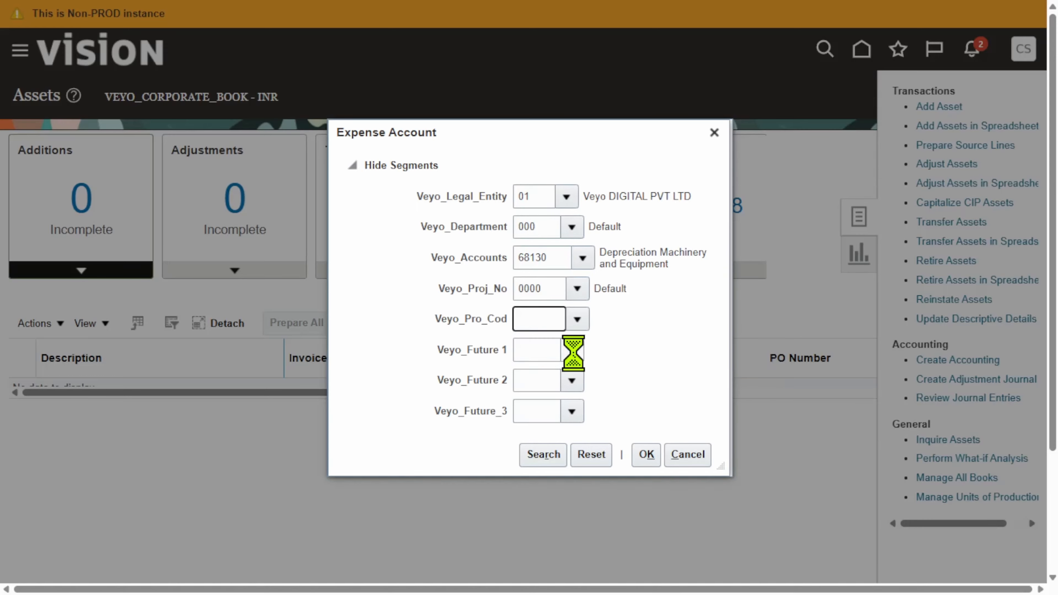
{"action": "left_click", "coordinate": [573, 351]}
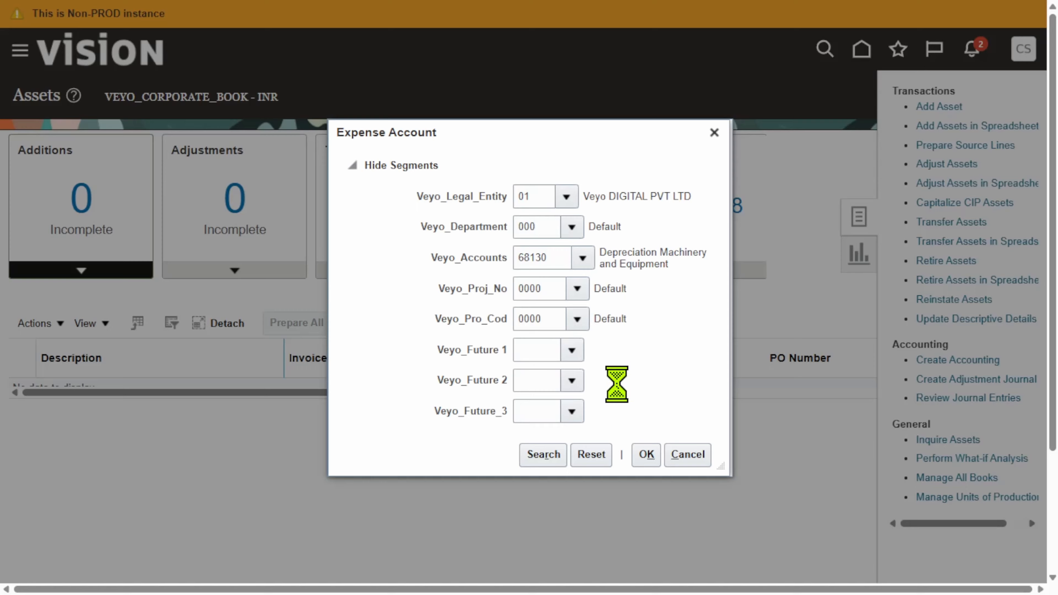
{"action": "left_click", "coordinate": [618, 381]}
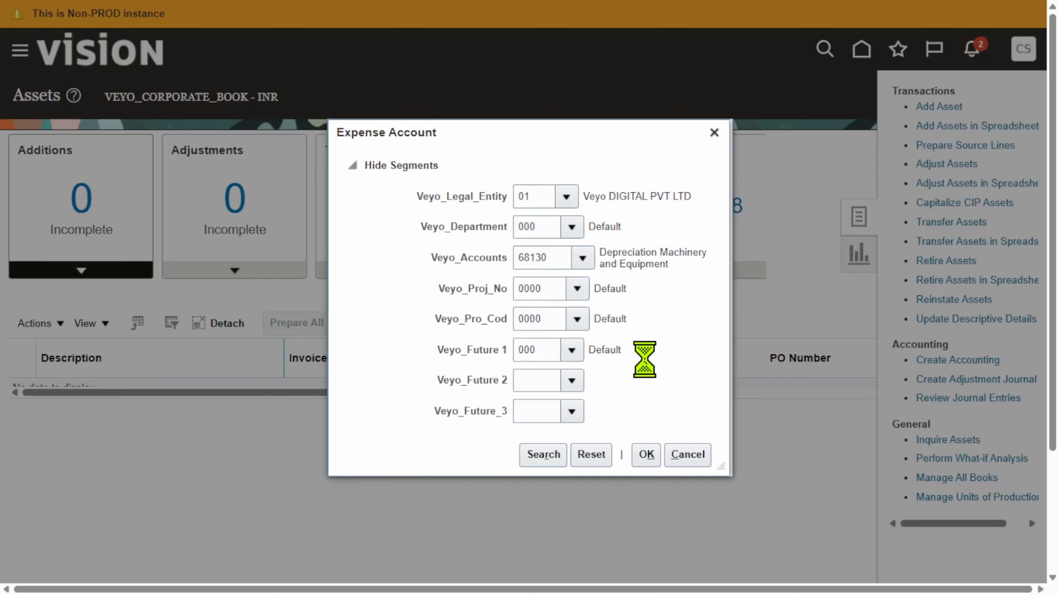
{"action": "left_click", "coordinate": [611, 405]}
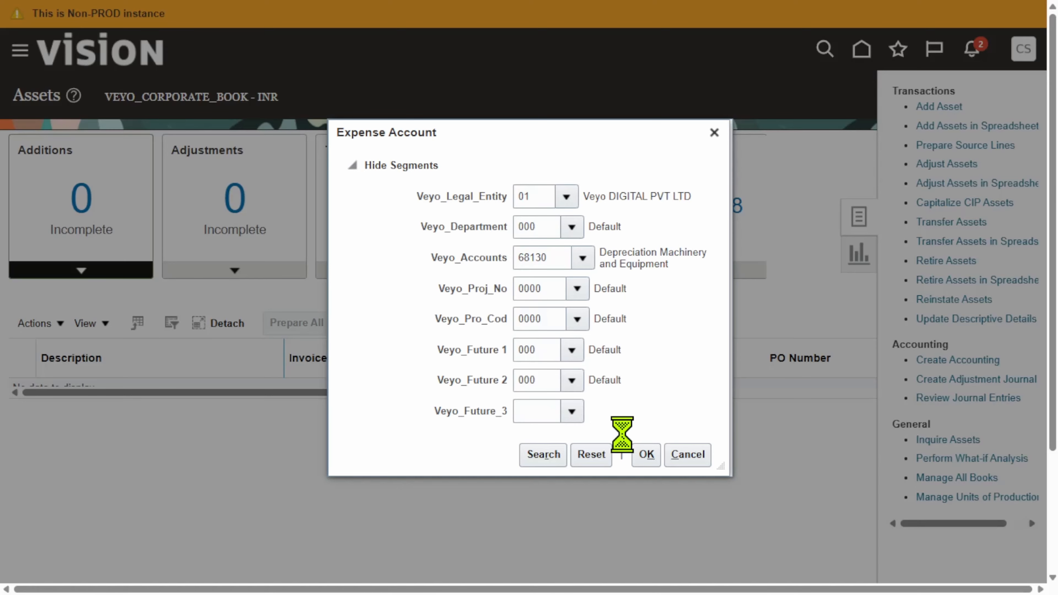
{"action": "left_click", "coordinate": [652, 455]}
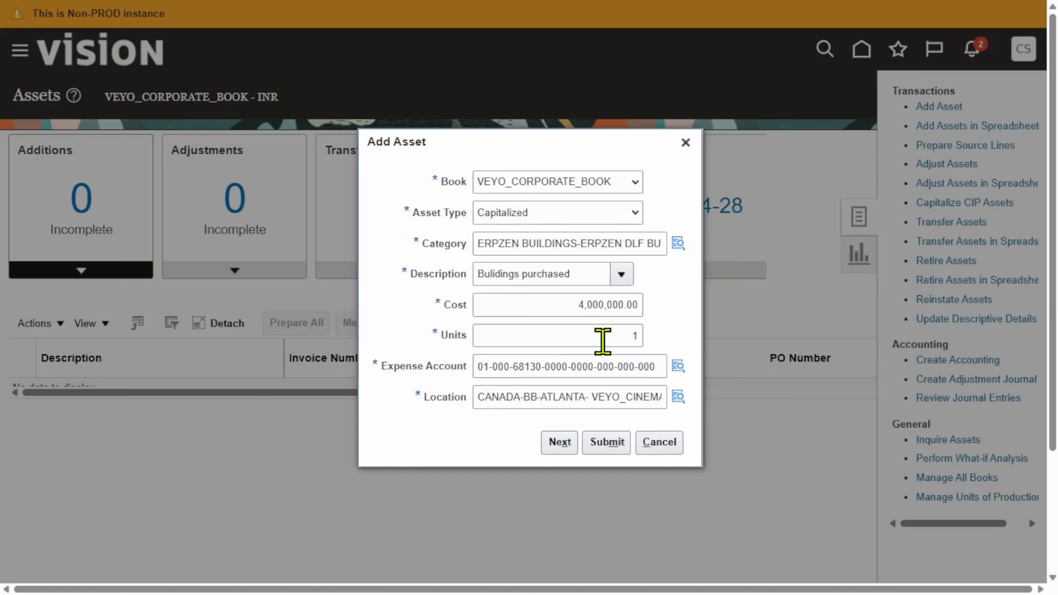
Step: Continue to the asset's full details and enter asset number 1071
{"action": "left_click", "coordinate": [551, 438]}
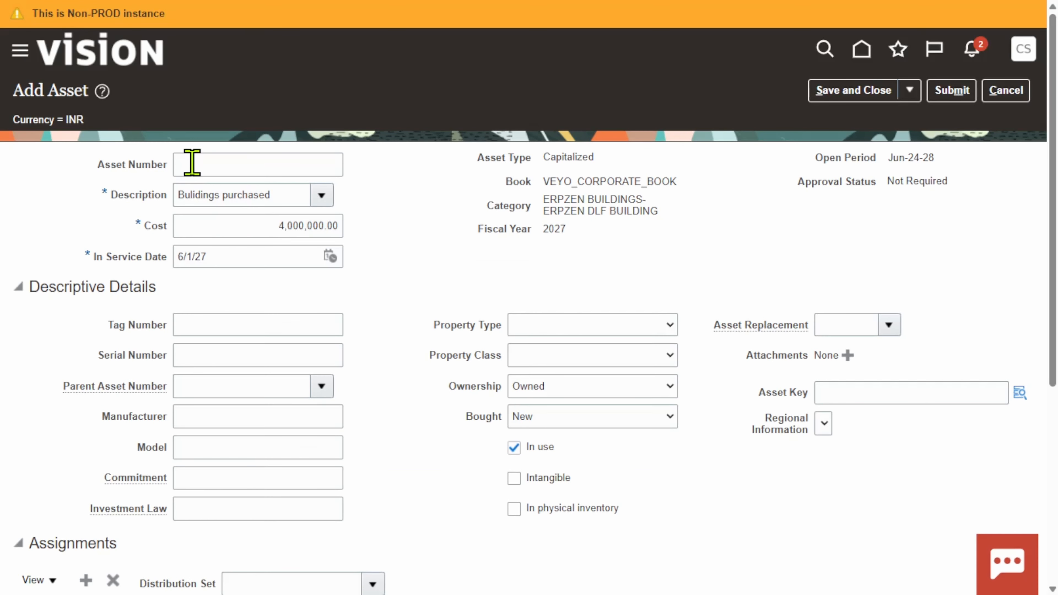
{"action": "left_click", "coordinate": [250, 158]}
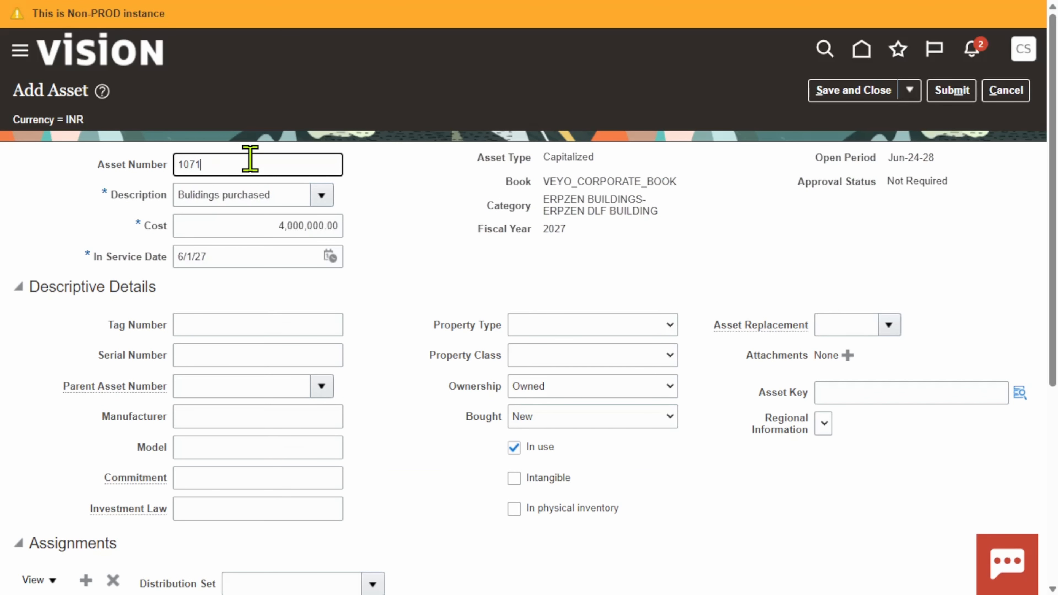
{"action": "left_click", "coordinate": [475, 269]}
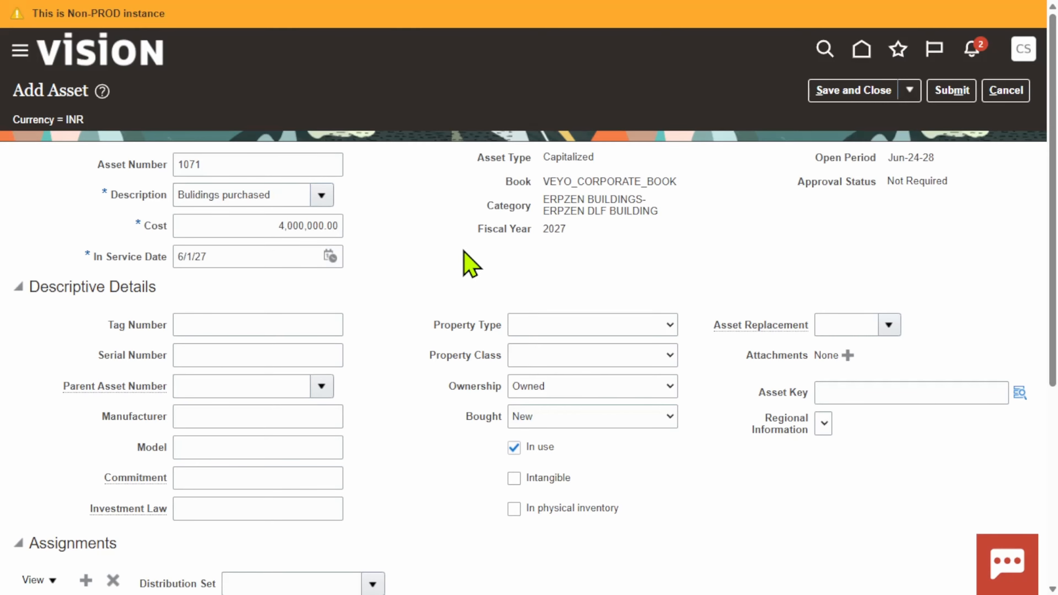
Step: Try to assign AMINE PLANT as the asset key
{"action": "scroll", "coordinate": [470, 265], "scroll_direction": "down", "scroll_amount": 2}
{"action": "left_click", "coordinate": [1020, 314]}
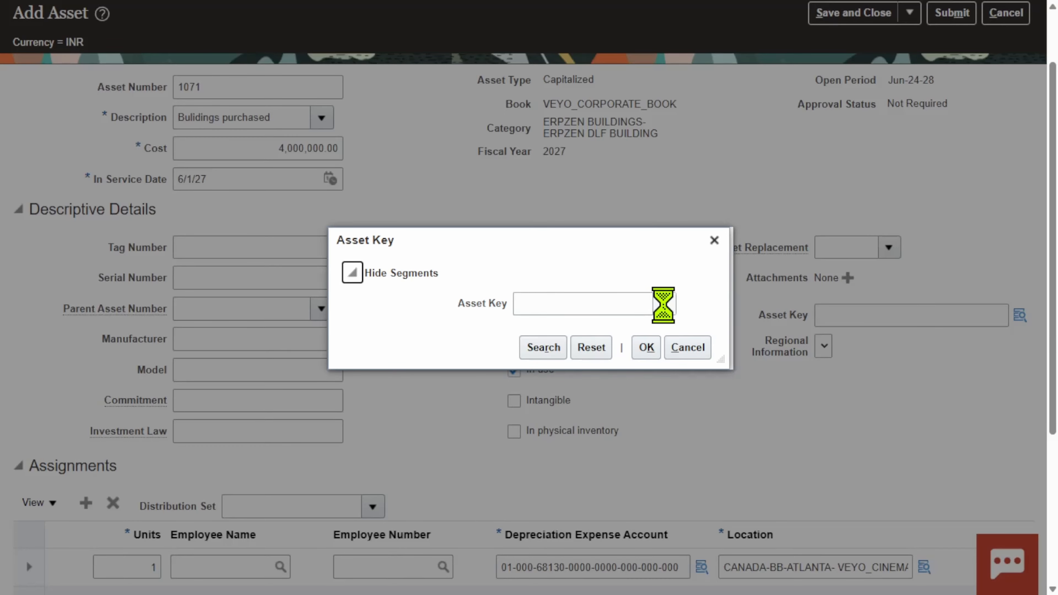
{"action": "left_click", "coordinate": [665, 304]}
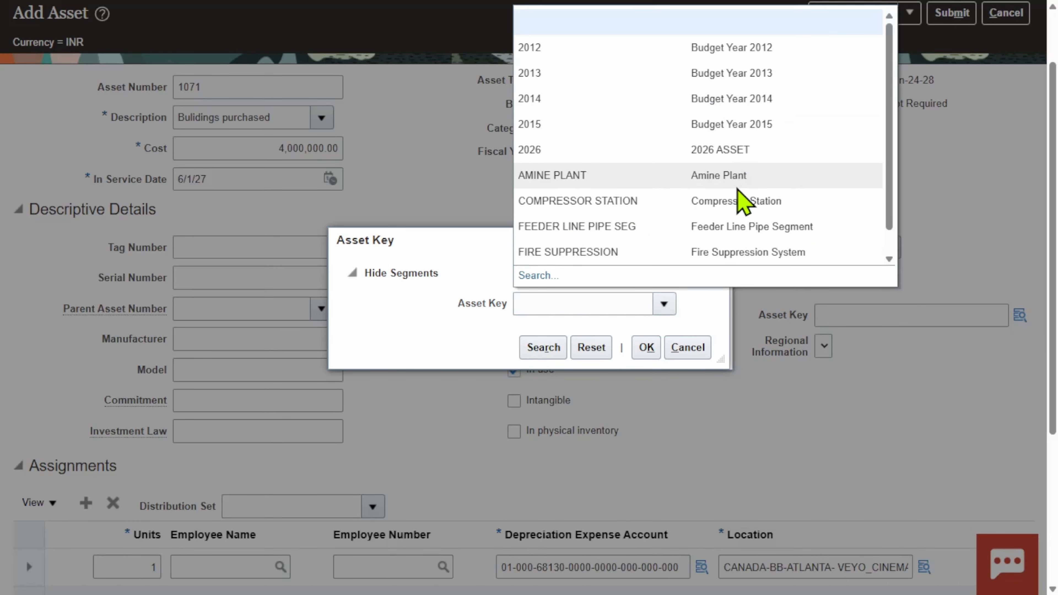
{"action": "left_click", "coordinate": [739, 182]}
{"action": "left_click", "coordinate": [643, 354]}
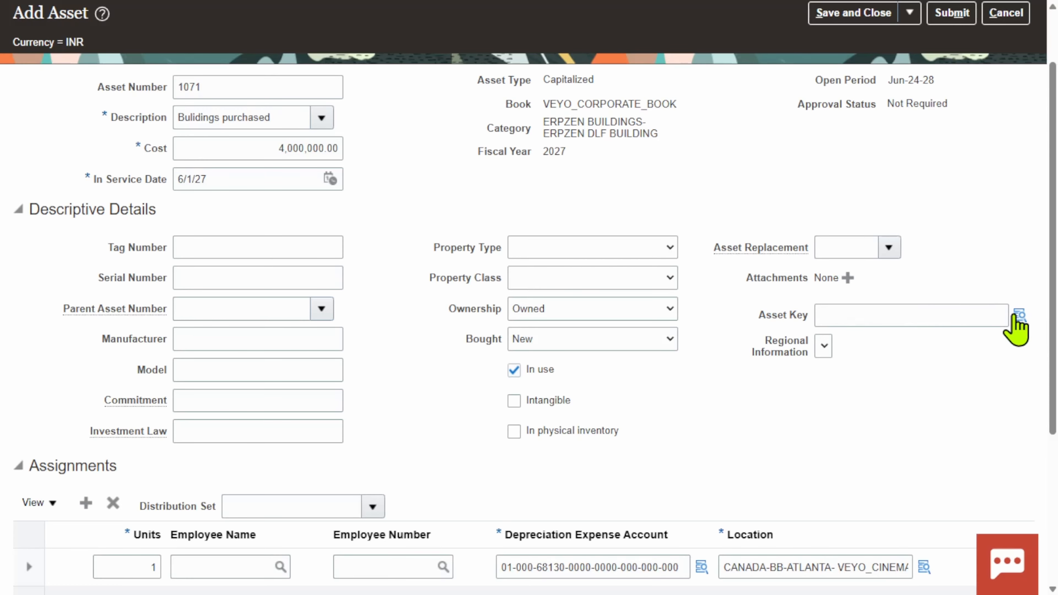
Step: Set the asset key to AMINE PLANT and accept it
{"action": "left_click", "coordinate": [1020, 316]}
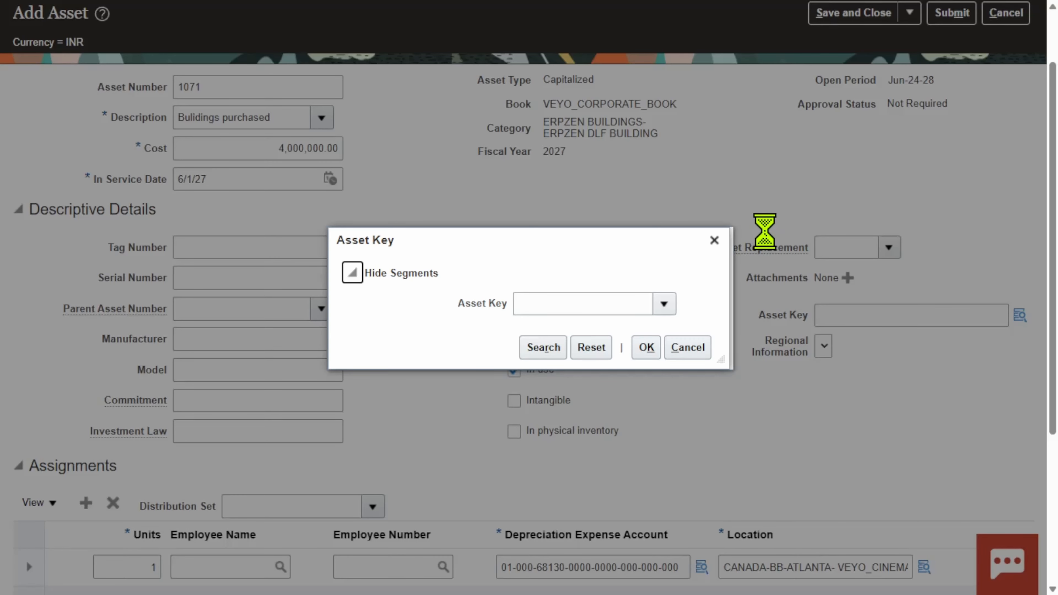
{"action": "left_click", "coordinate": [664, 303]}
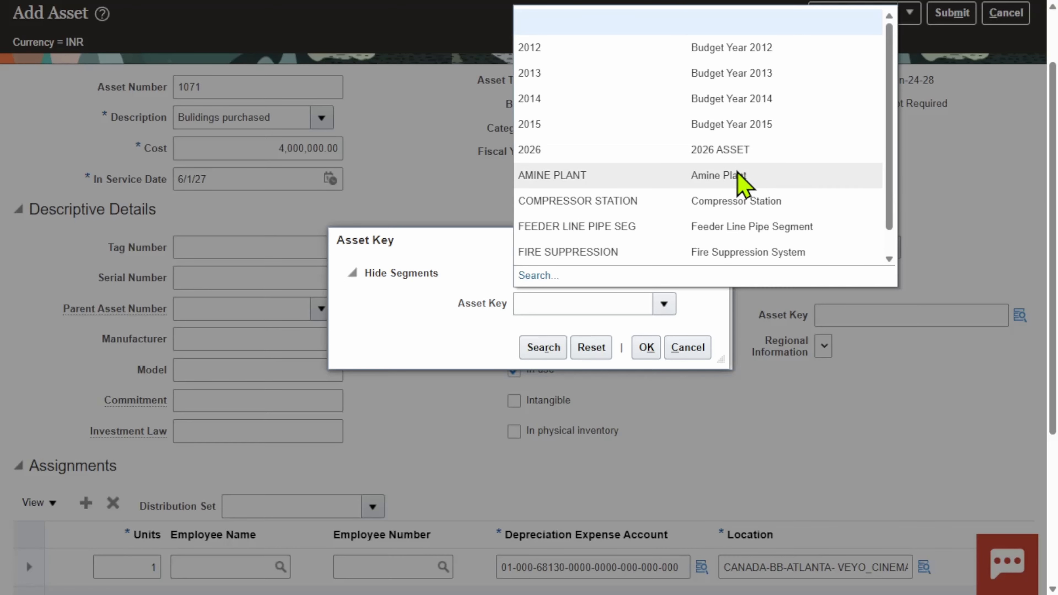
{"action": "left_click", "coordinate": [736, 172]}
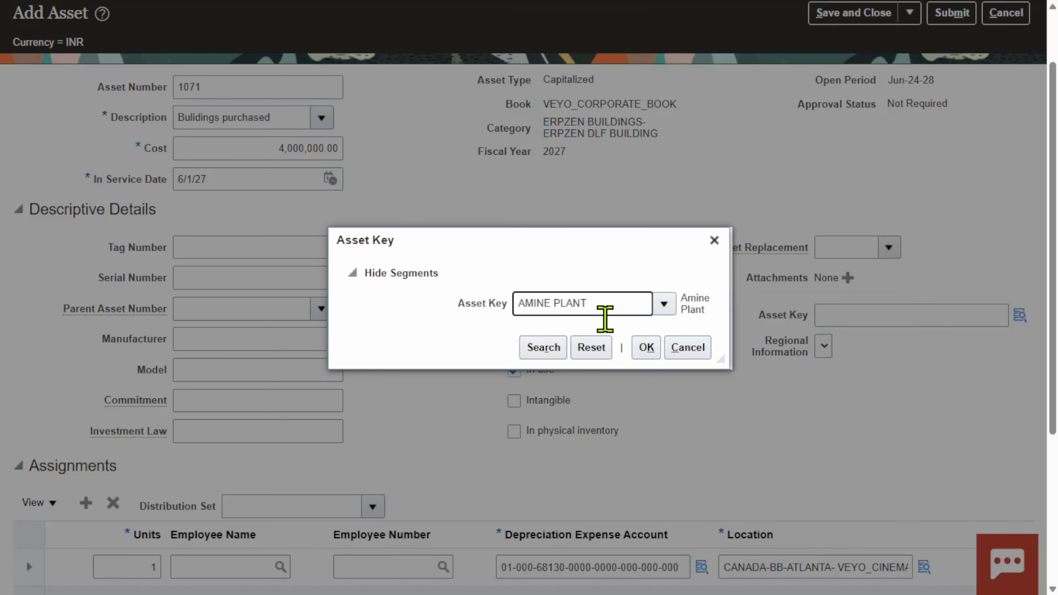
{"action": "left_click", "coordinate": [636, 349]}
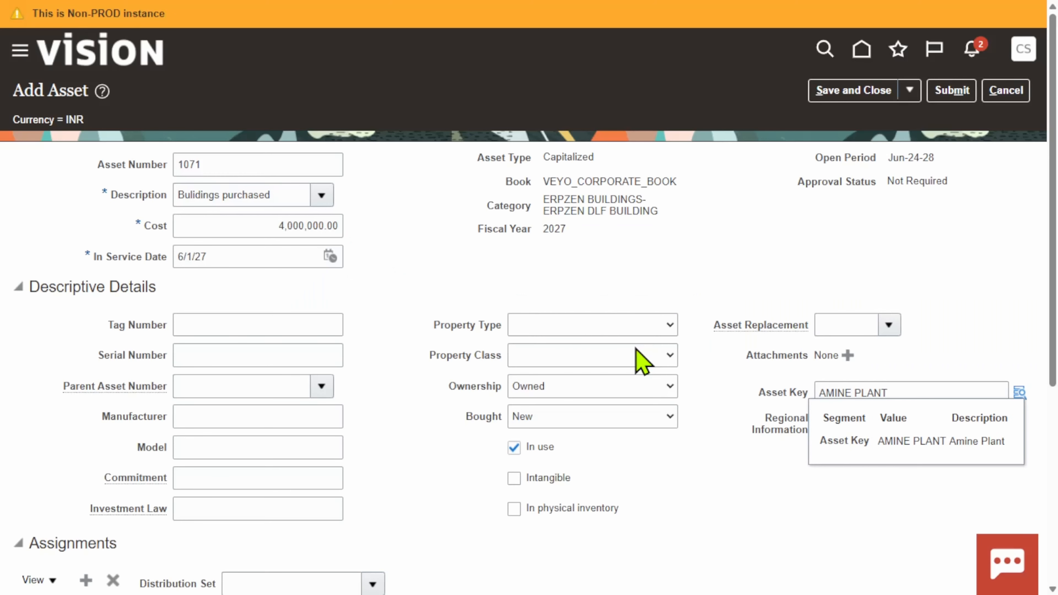
Step: Mark the asset as in physical inventory and submit the asset addition
{"action": "scroll", "coordinate": [539, 343], "scroll_direction": "down", "scroll_amount": 4}
{"action": "left_click", "coordinate": [515, 277]}
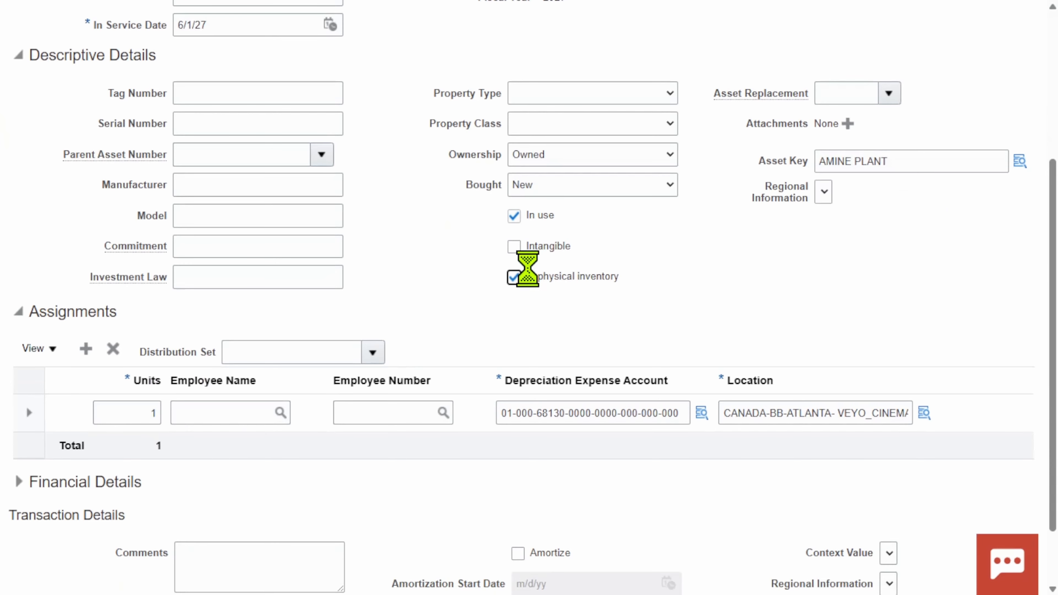
{"action": "scroll", "coordinate": [526, 273], "scroll_direction": "down", "scroll_amount": 2}
{"action": "scroll", "coordinate": [538, 397], "scroll_direction": "up", "scroll_amount": 6}
{"action": "scroll", "coordinate": [538, 396], "scroll_direction": "up", "scroll_amount": 2}
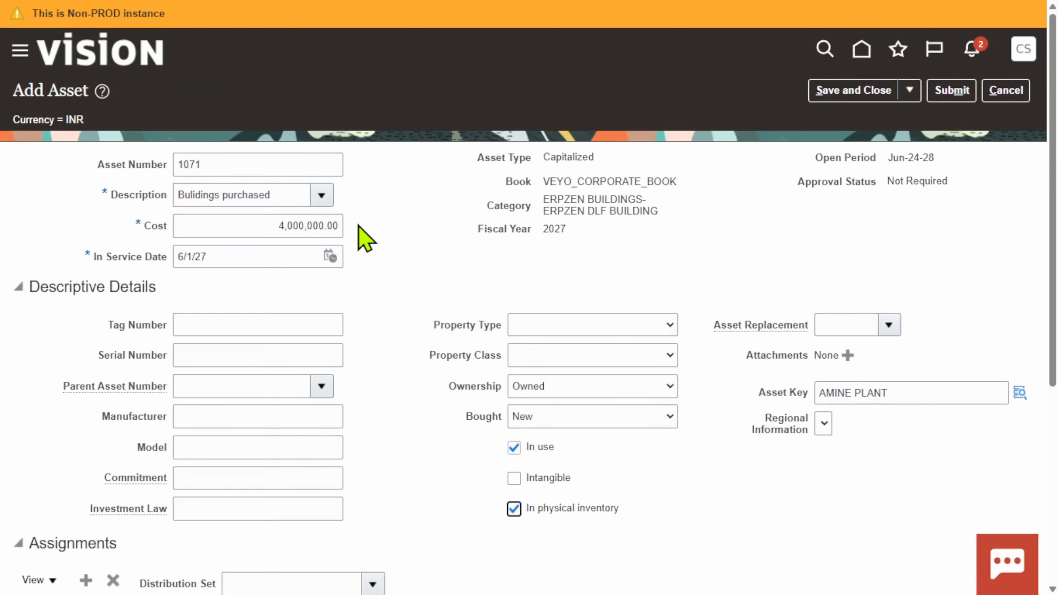
{"action": "double_click", "coordinate": [250, 164]}
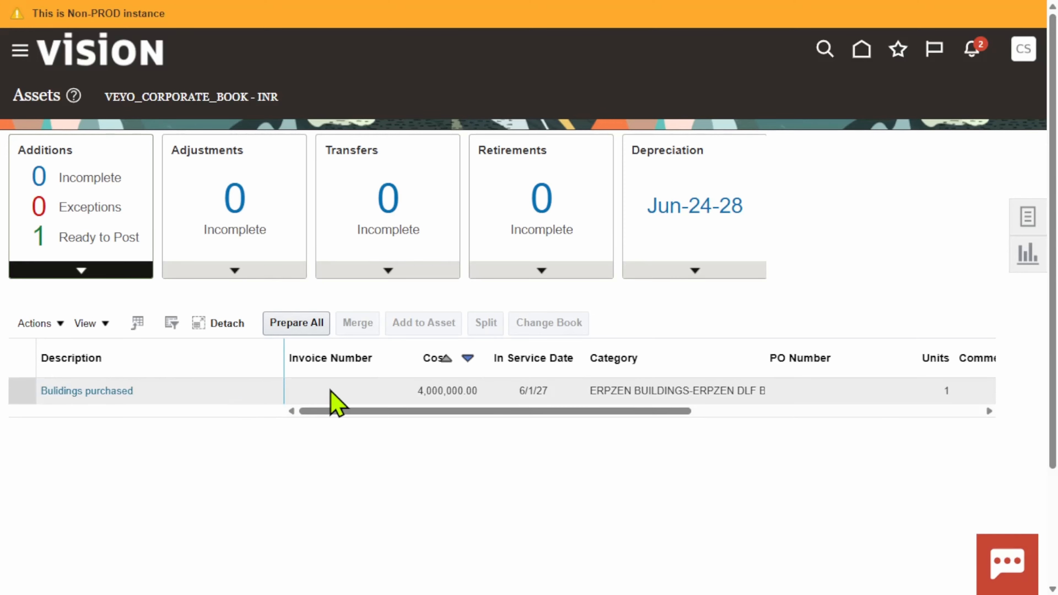
Step: Check the status of the Post Online Assets Transactions process in Scheduled Processes, refreshing the list
{"action": "left_click", "coordinate": [345, 389]}
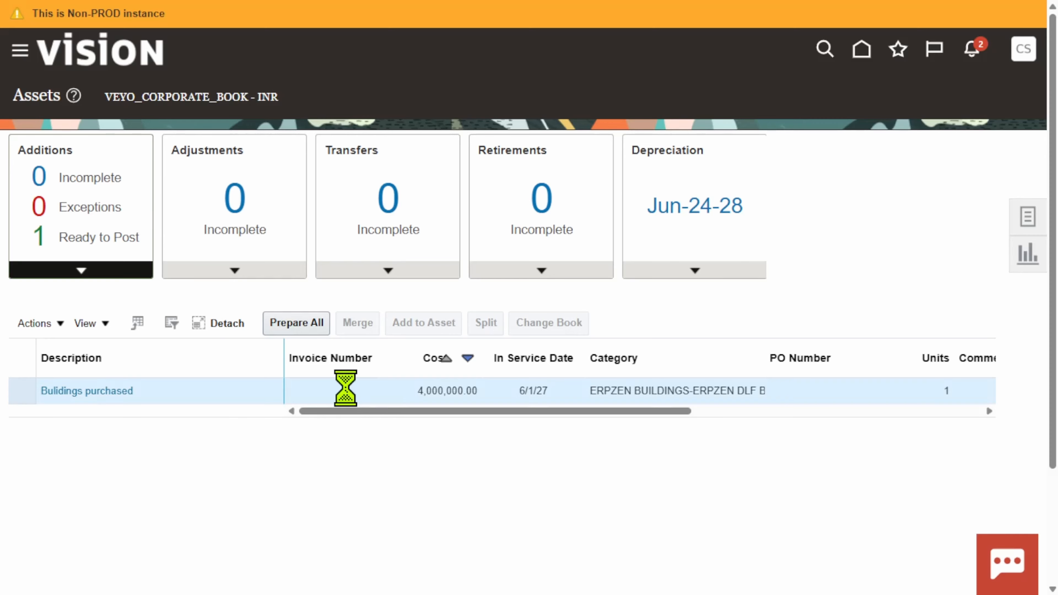
{"action": "left_click", "coordinate": [898, 49]}
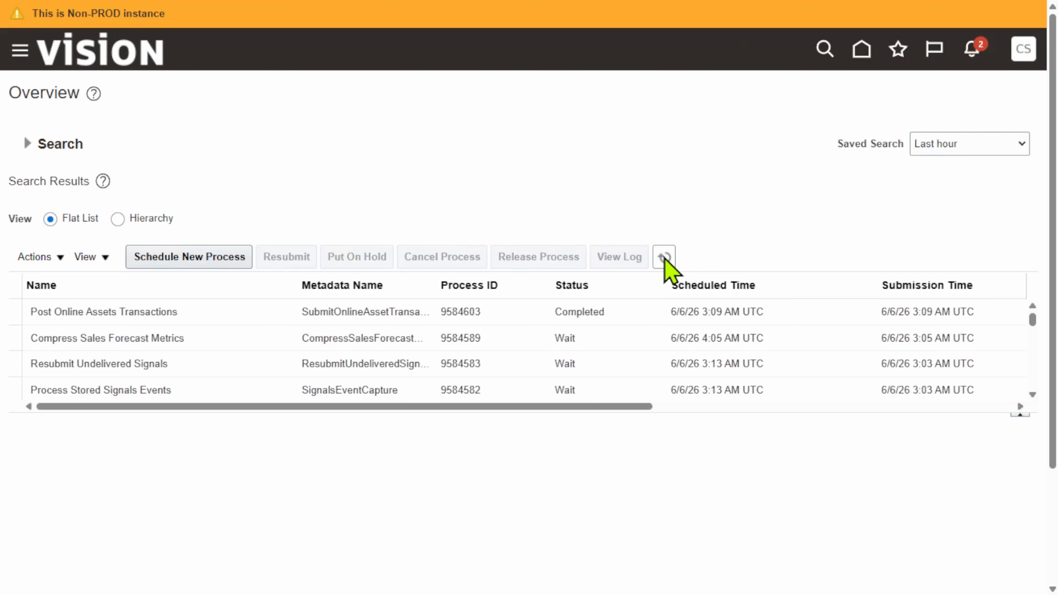
{"action": "left_click", "coordinate": [665, 258]}
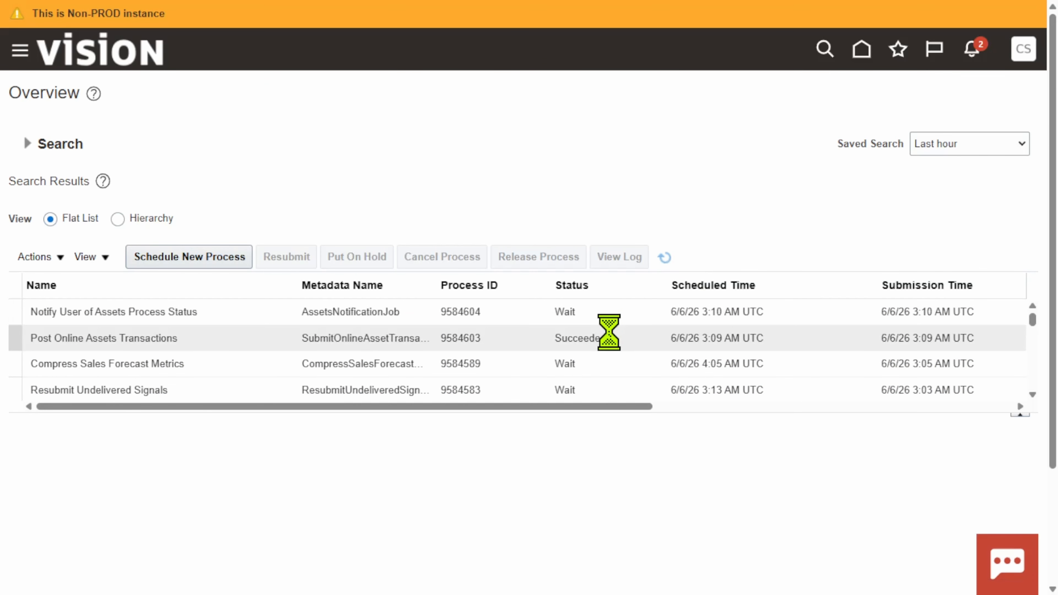
{"action": "left_click", "coordinate": [609, 335]}
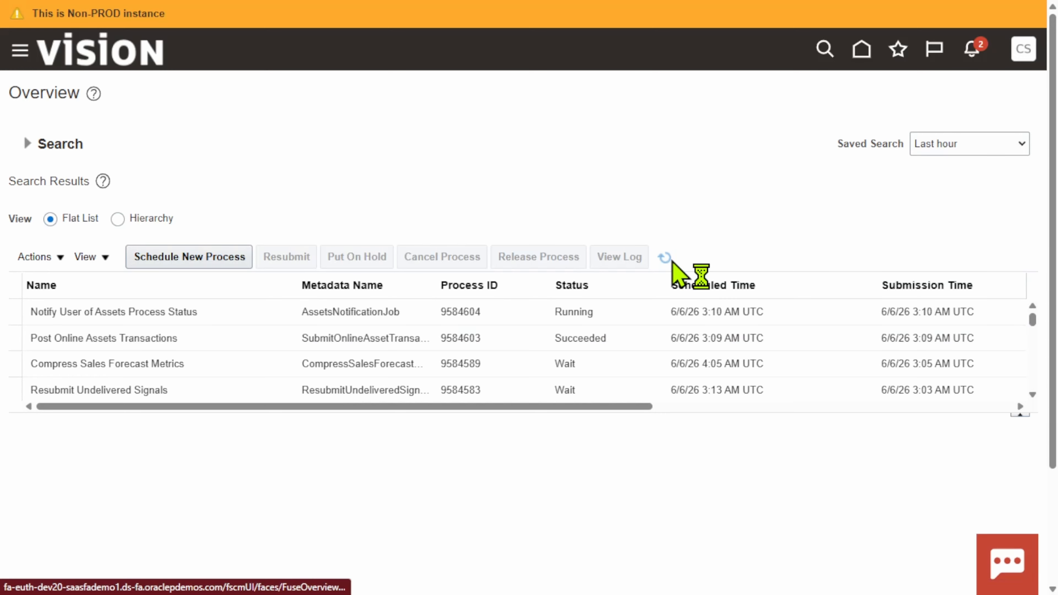
{"action": "left_click", "coordinate": [667, 258]}
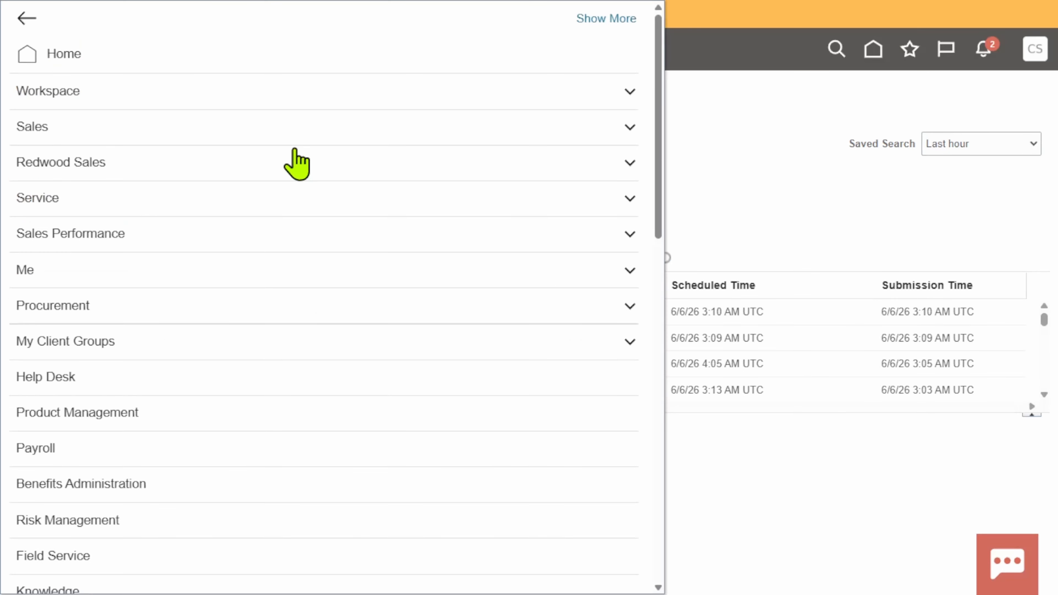
Step: Open Asset Inquiry under Fixed Assets
{"action": "scroll", "coordinate": [244, 295], "scroll_direction": "down", "scroll_amount": 8}
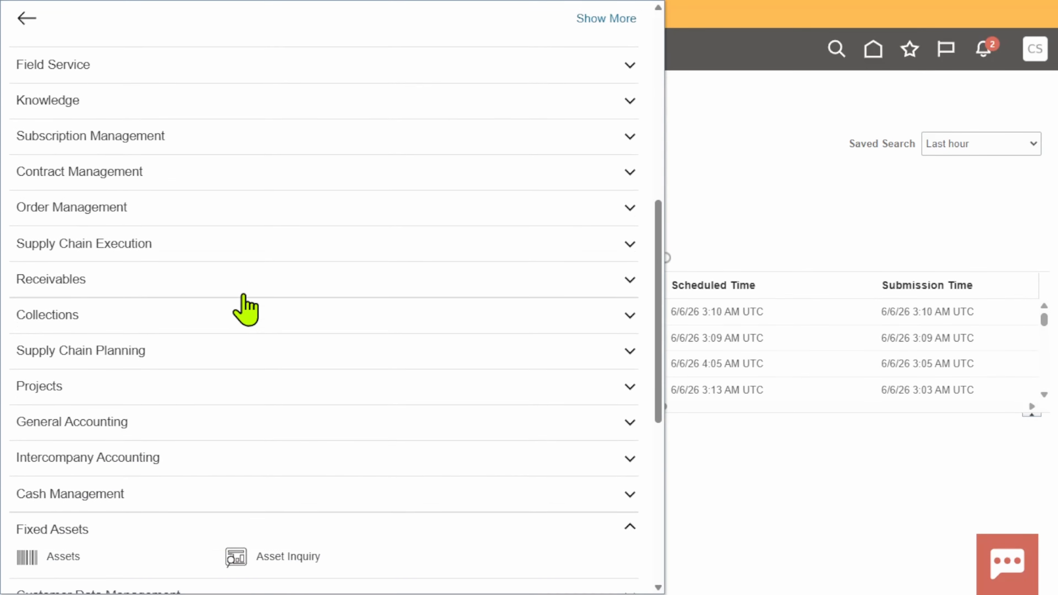
{"action": "left_click", "coordinate": [51, 327]}
{"action": "left_click", "coordinate": [51, 327]}
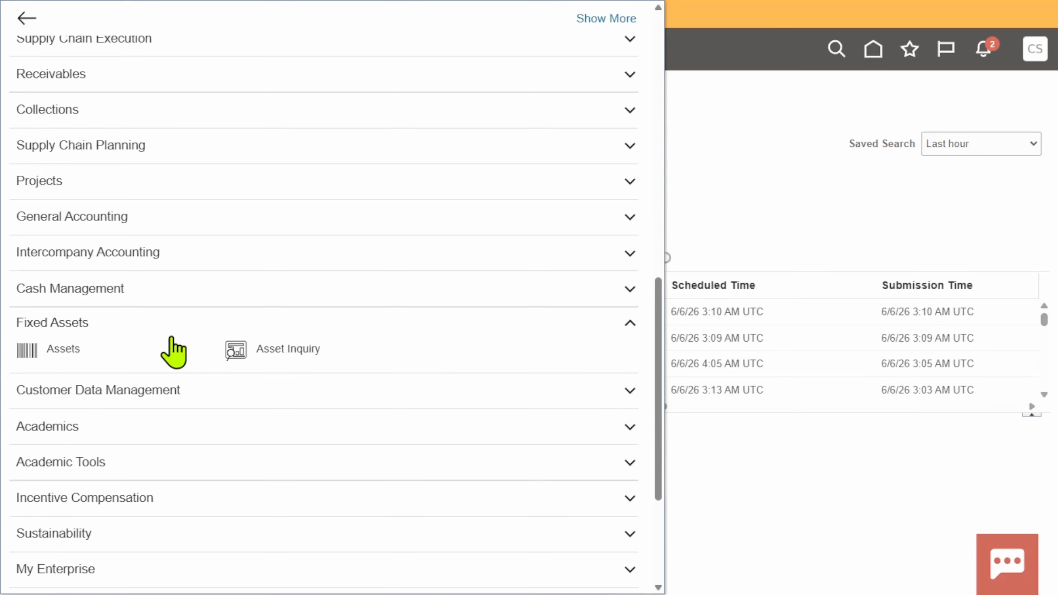
{"action": "left_click", "coordinate": [249, 351]}
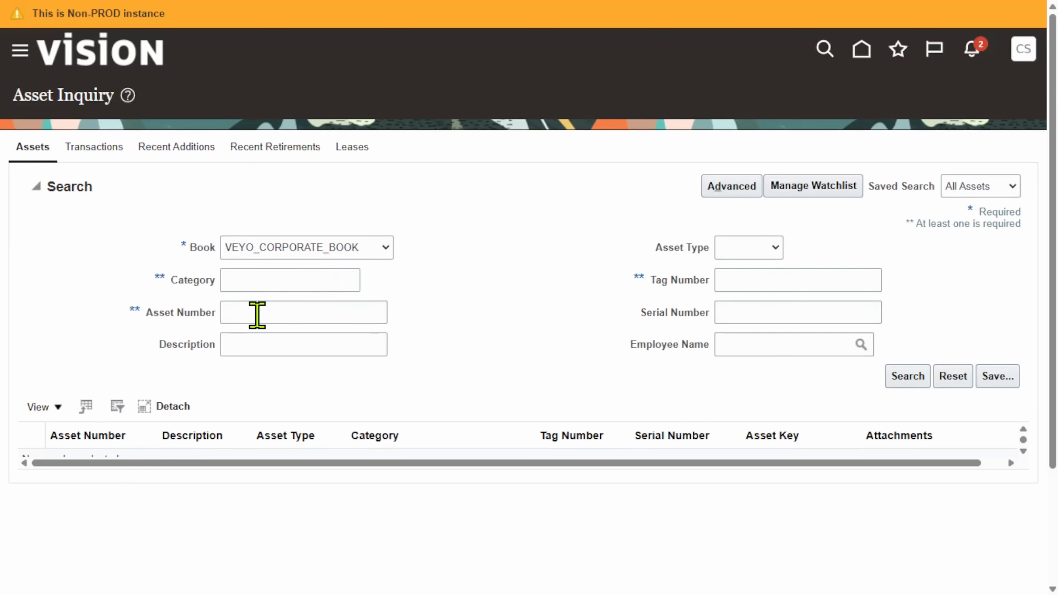
Step: Search VEYO_CORPORATE_BOOK for asset number 1071 and widen the Category column to read the full category
{"action": "left_click", "coordinate": [262, 315]}
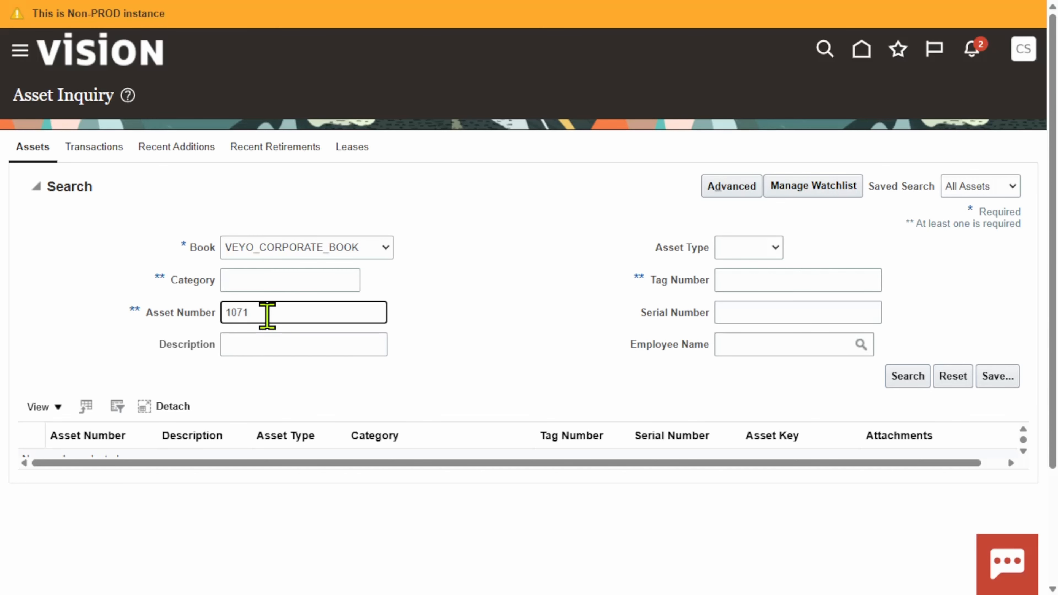
{"action": "left_click", "coordinate": [914, 378]}
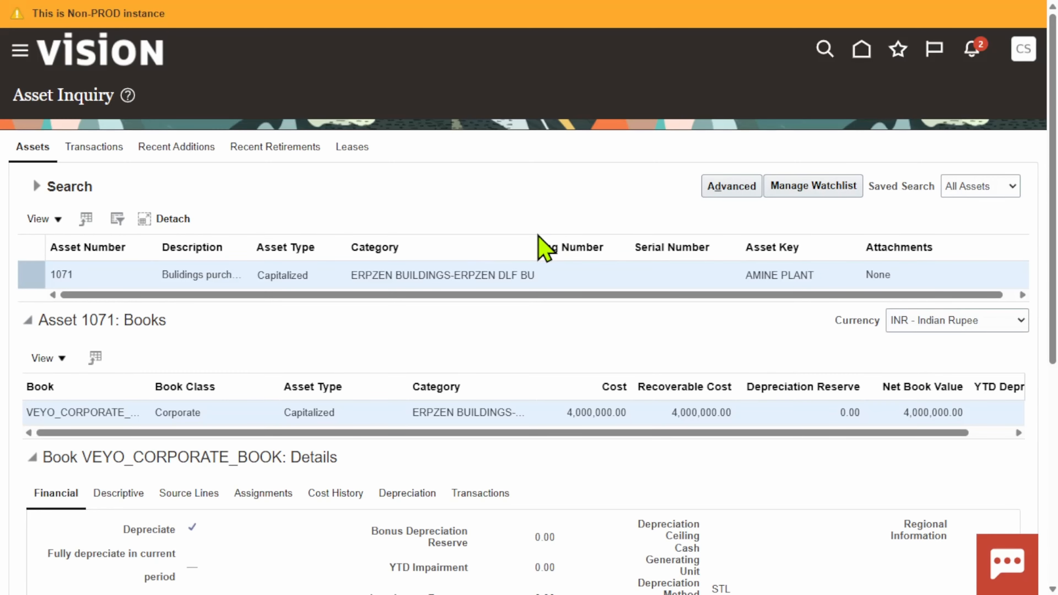
{"action": "left_click_drag", "start_coordinate": [538, 237], "coordinate": [632, 236]}
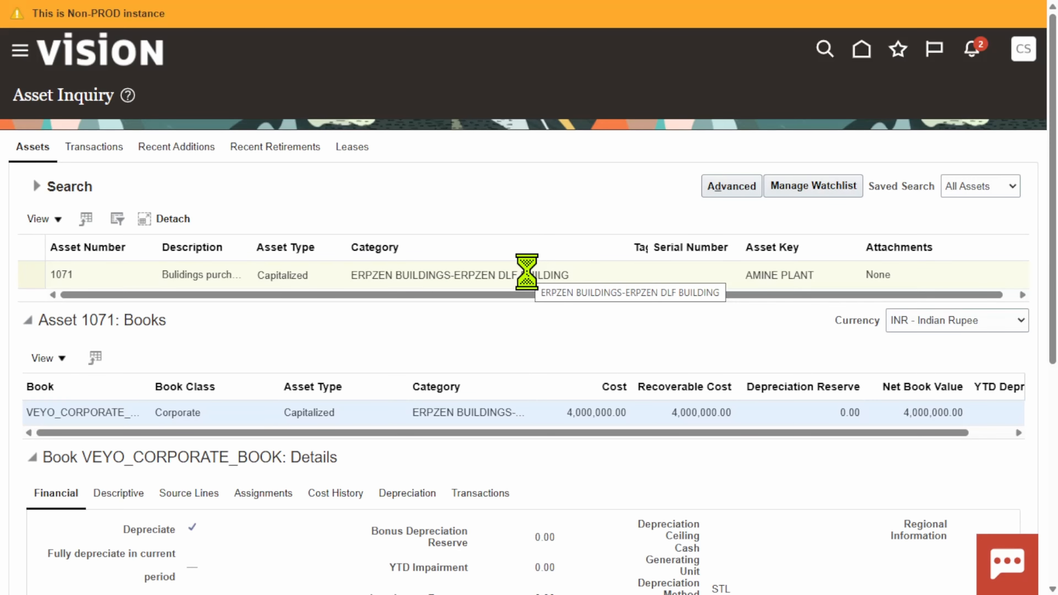
{"action": "left_click", "coordinate": [527, 272]}
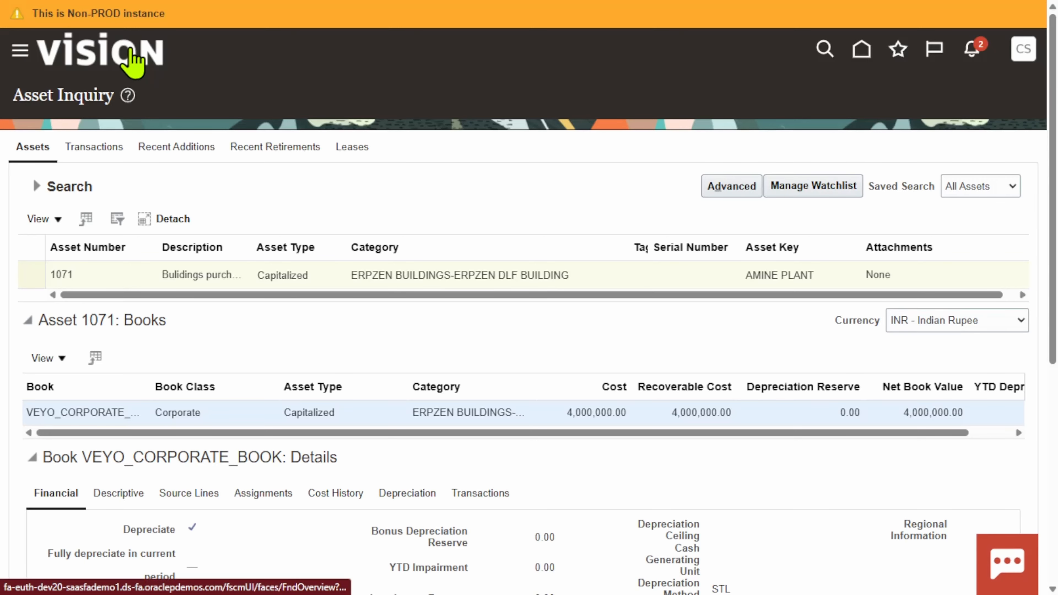
Step: Return to the Fixed Assets work area from the home page and open the Adjust Assets task
{"action": "left_click", "coordinate": [133, 63]}
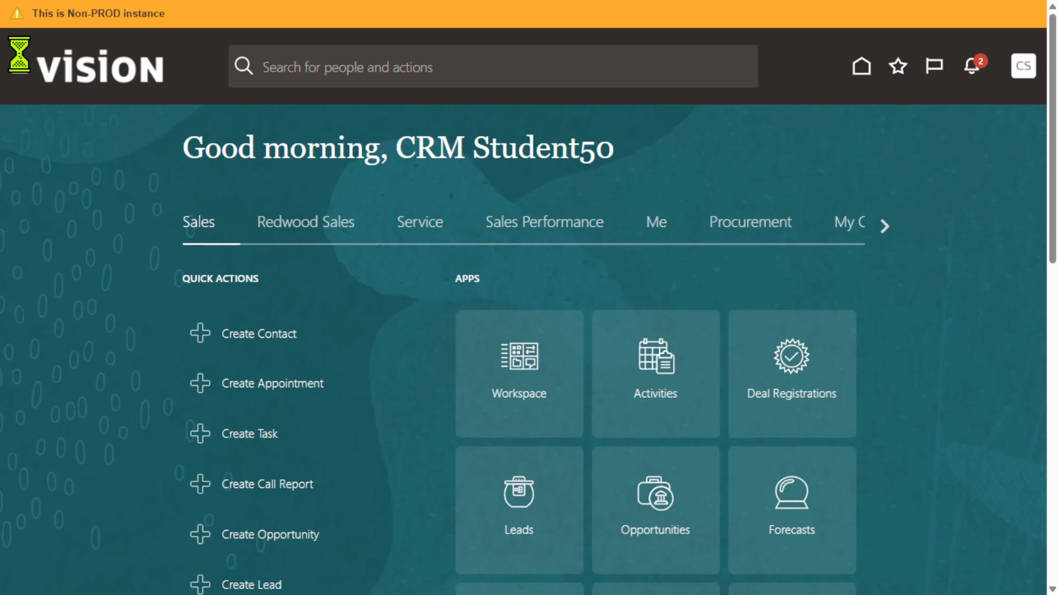
{"action": "left_click", "coordinate": [21, 70]}
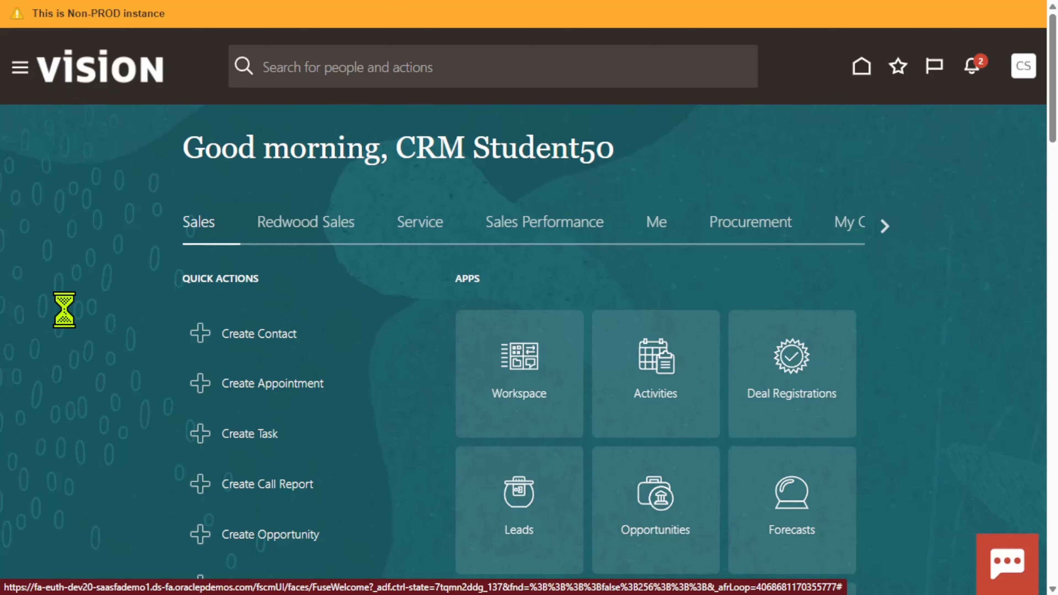
{"action": "scroll", "coordinate": [106, 366], "scroll_direction": "down", "scroll_amount": 5}
{"action": "scroll", "coordinate": [118, 368], "scroll_direction": "down", "scroll_amount": 6}
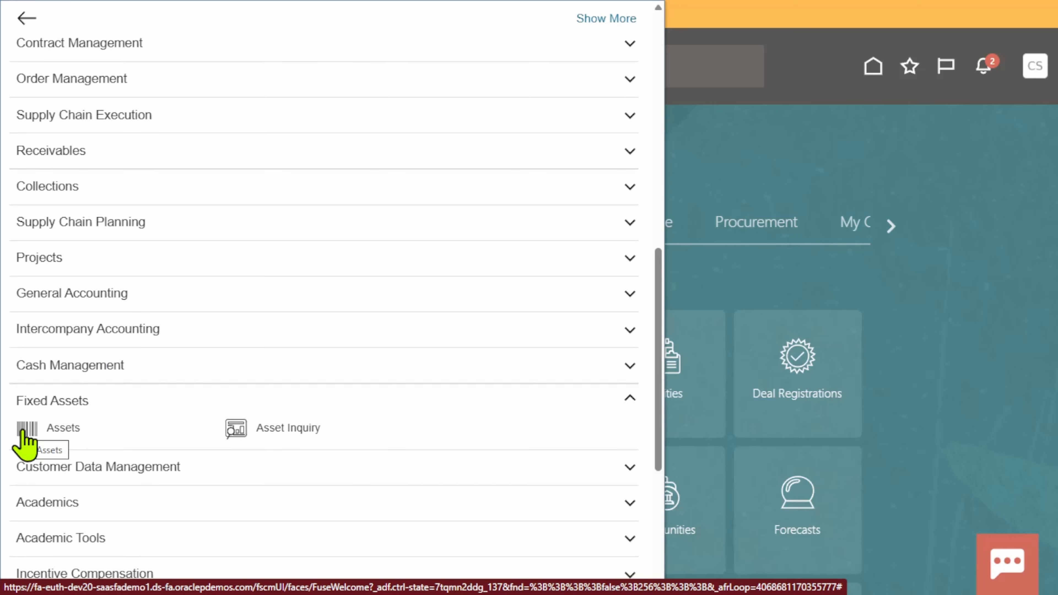
{"action": "left_click", "coordinate": [25, 433]}
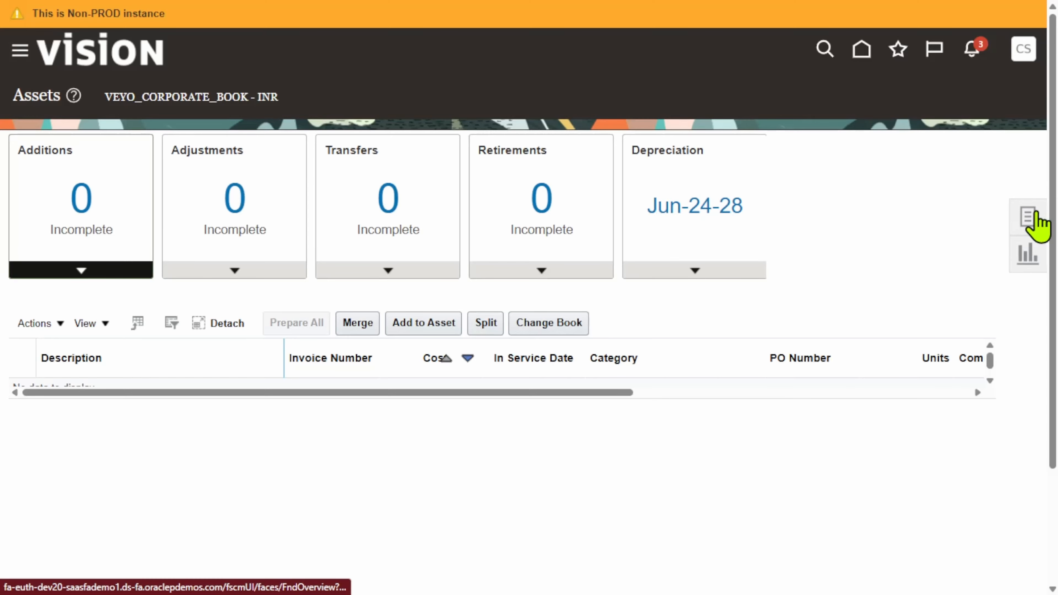
{"action": "left_click", "coordinate": [1029, 217]}
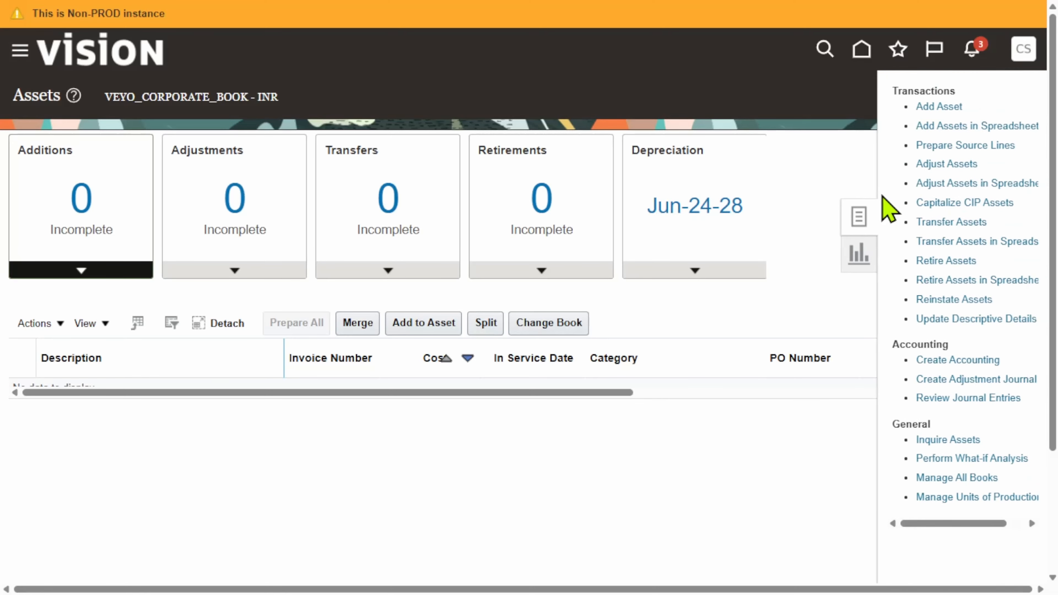
{"action": "left_click", "coordinate": [954, 164]}
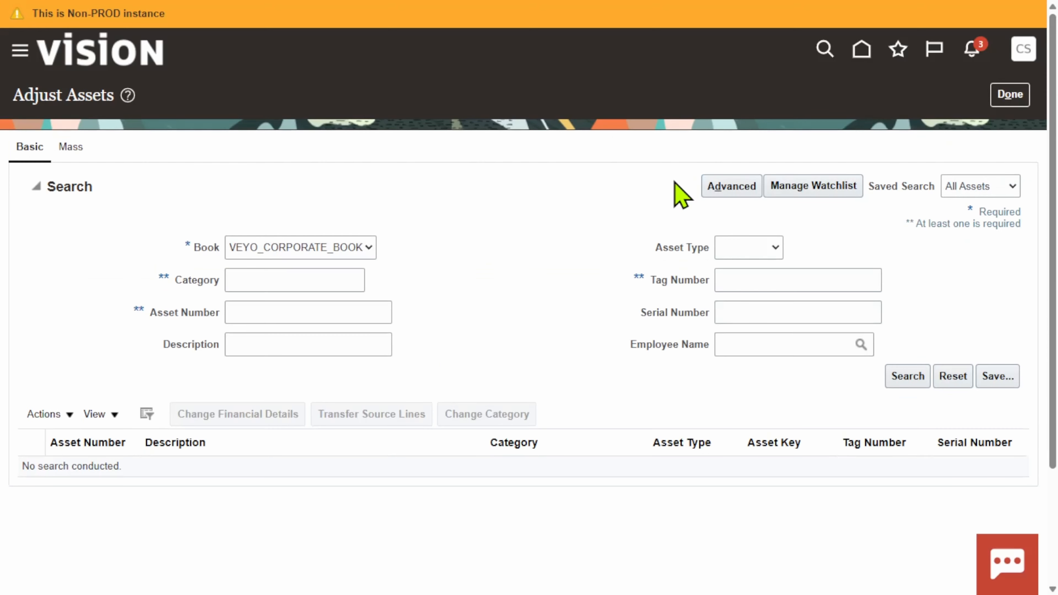
Step: Find asset number 1071 for adjustment, widen the Category column to show the full category and select the asset
{"action": "left_click", "coordinate": [319, 314]}
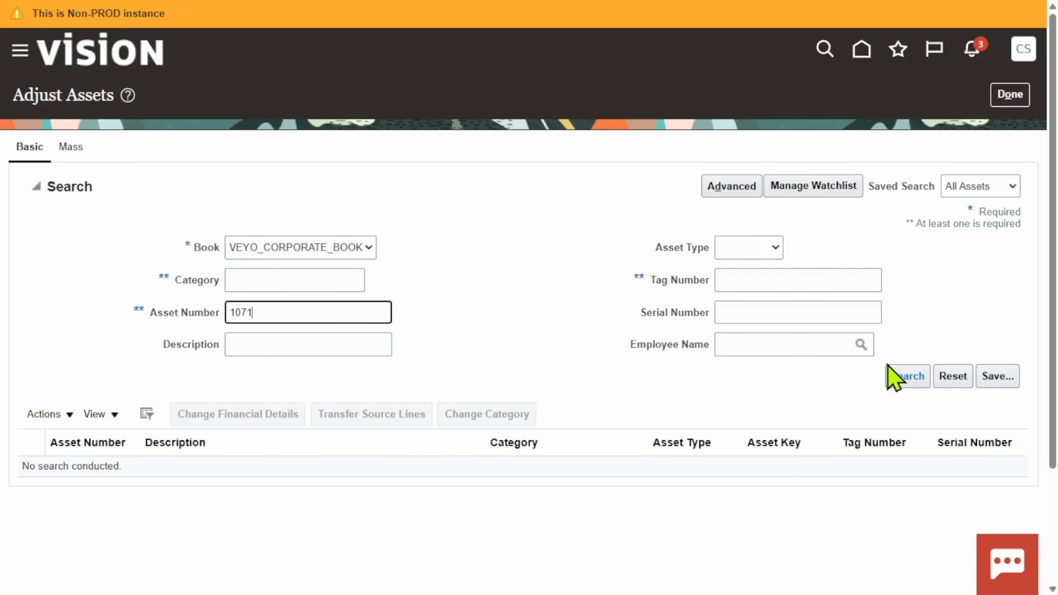
{"action": "left_click", "coordinate": [918, 383]}
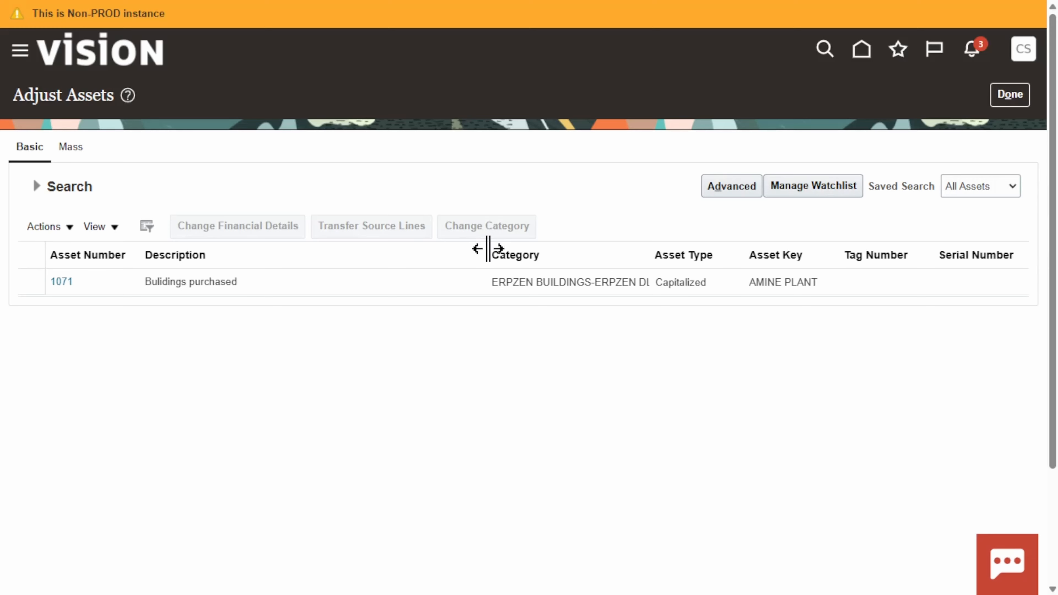
{"action": "left_click_drag", "start_coordinate": [488, 249], "coordinate": [365, 251]}
{"action": "left_click", "coordinate": [504, 283]}
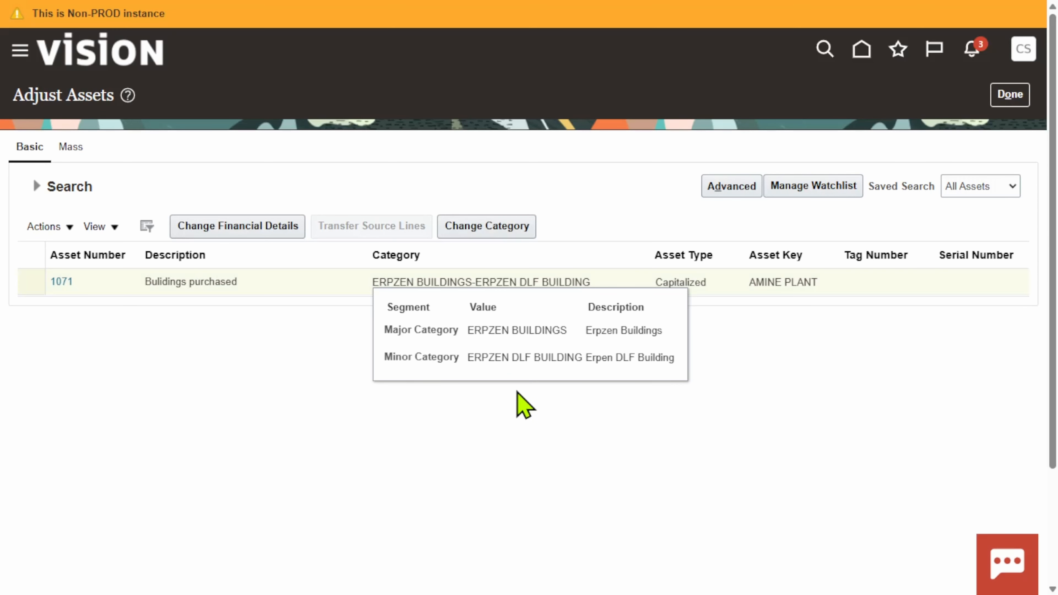
{"action": "left_click", "coordinate": [211, 334]}
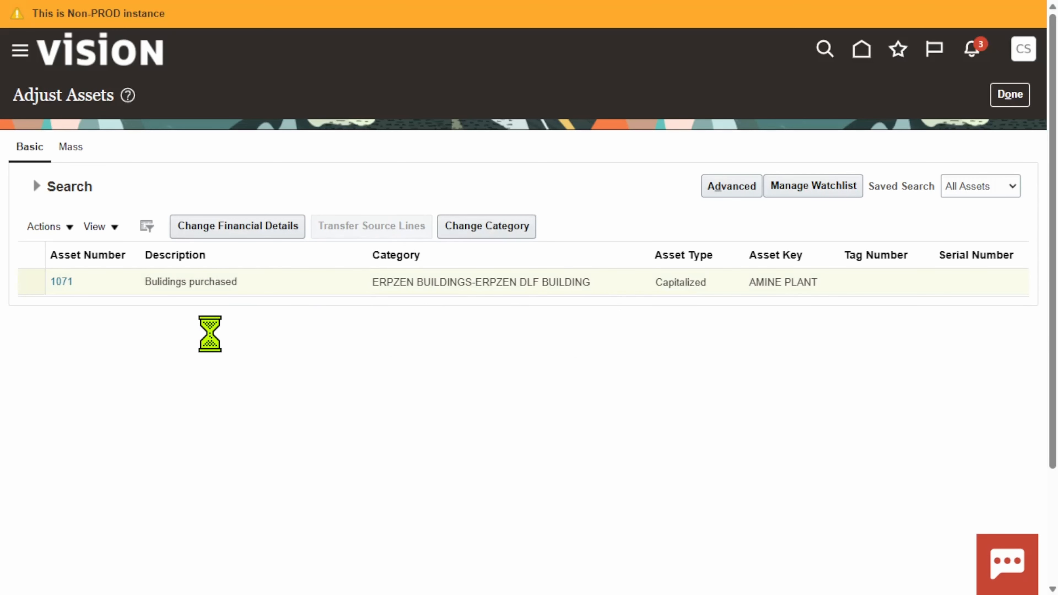
Step: Start a category change for the capitalized buildings asset 1071 and open the segment selection for its new category
{"action": "left_click", "coordinate": [294, 278]}
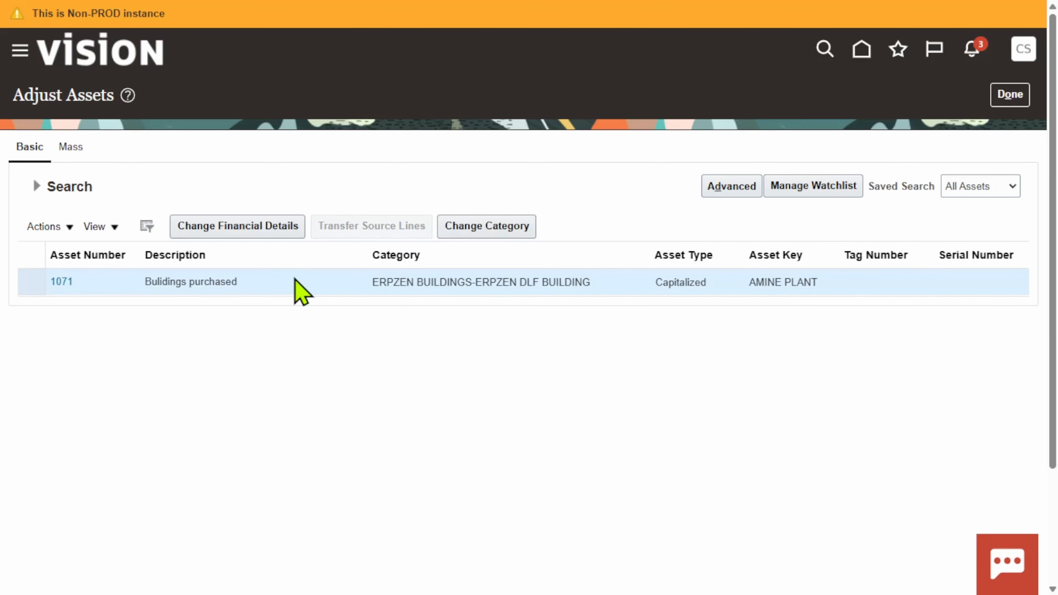
{"action": "left_click", "coordinate": [516, 225]}
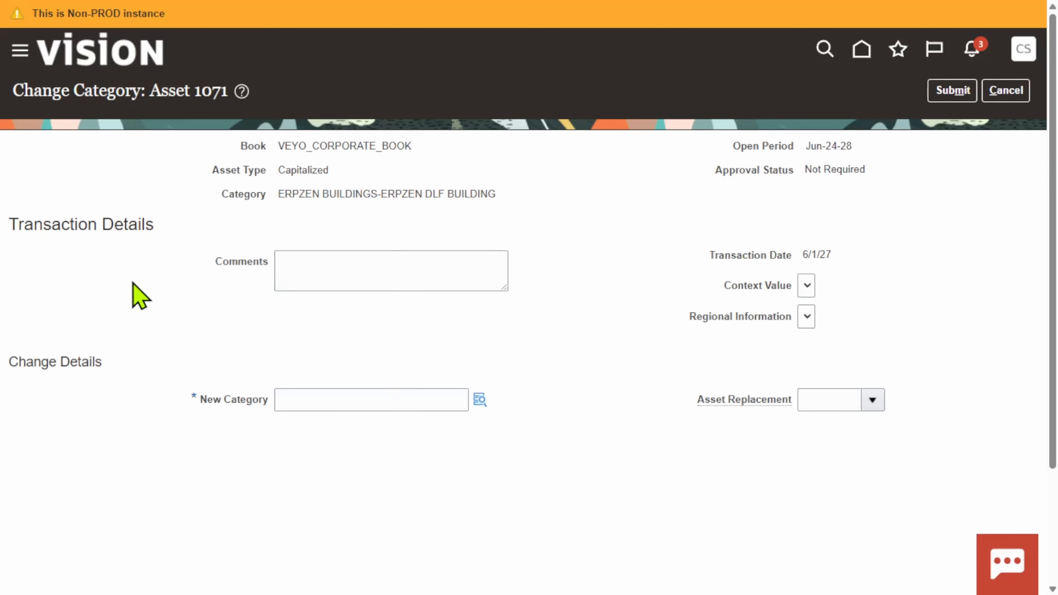
{"action": "left_click", "coordinate": [403, 272]}
{"action": "left_click", "coordinate": [569, 337]}
{"action": "left_click", "coordinate": [479, 400]}
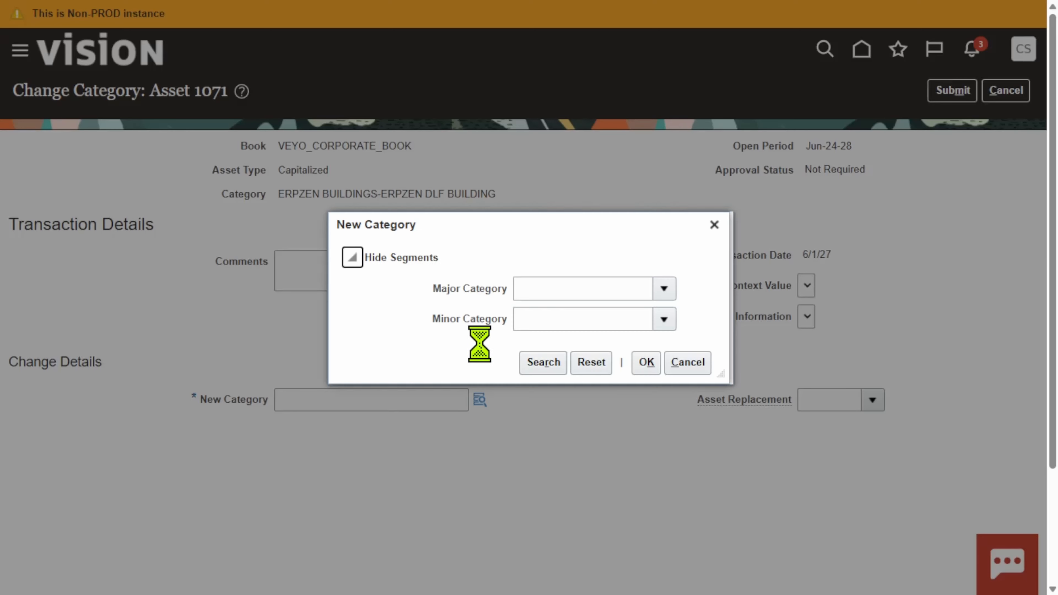
Step: Search the major categories for "erpzen" and choose ERPZEN FURNITURE as the new major category
{"action": "left_click", "coordinate": [664, 289]}
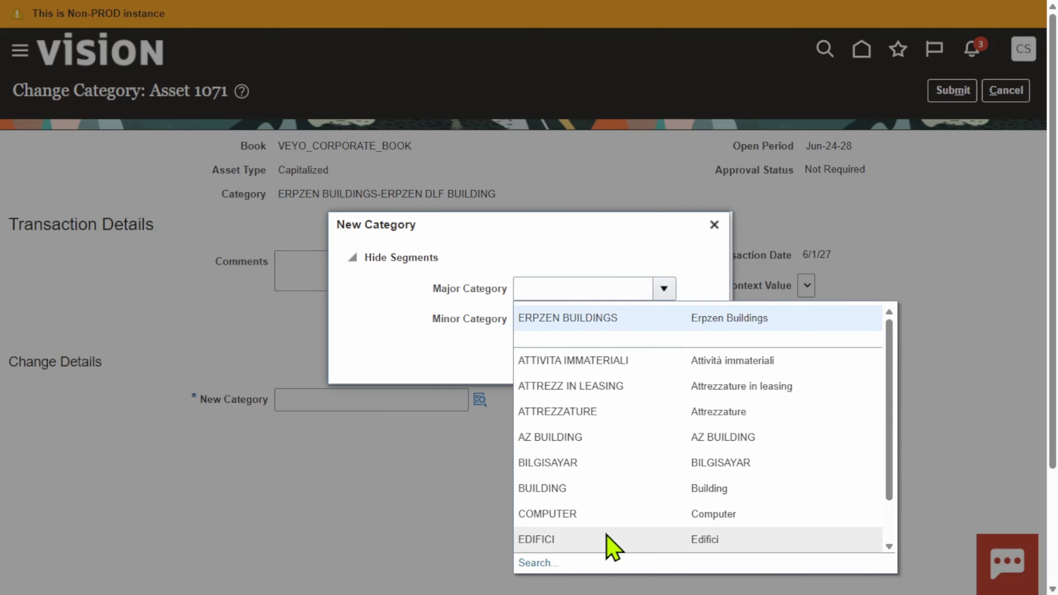
{"action": "left_click", "coordinate": [541, 564]}
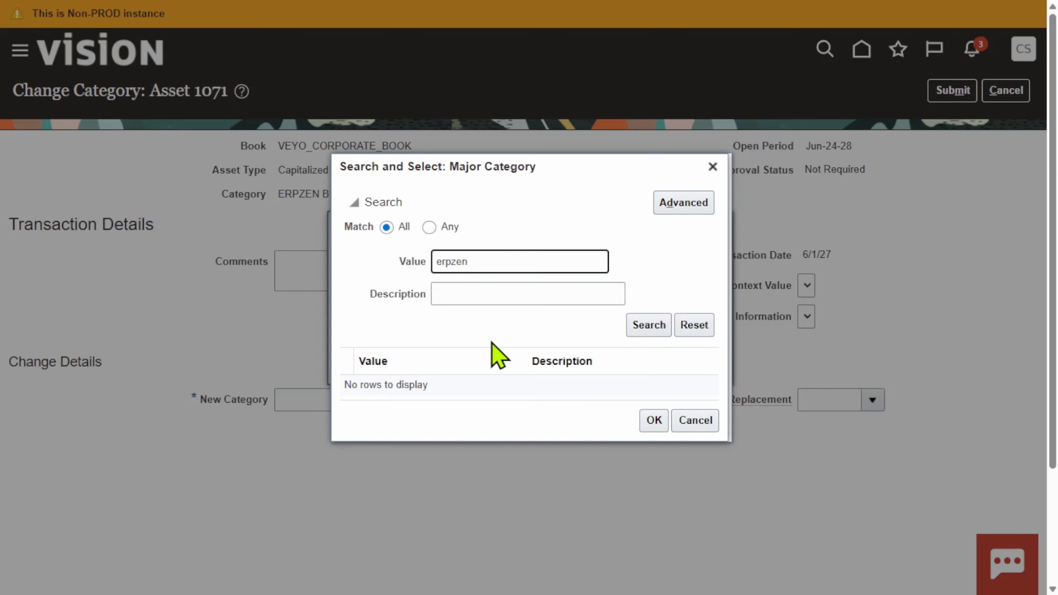
{"action": "left_click", "coordinate": [660, 324]}
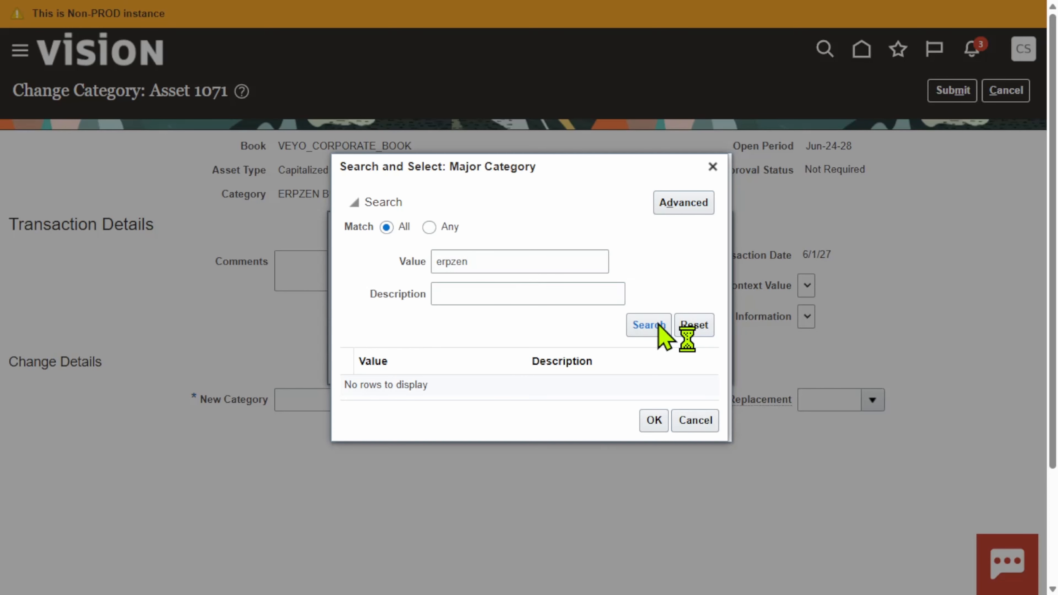
{"action": "left_click", "coordinate": [517, 399]}
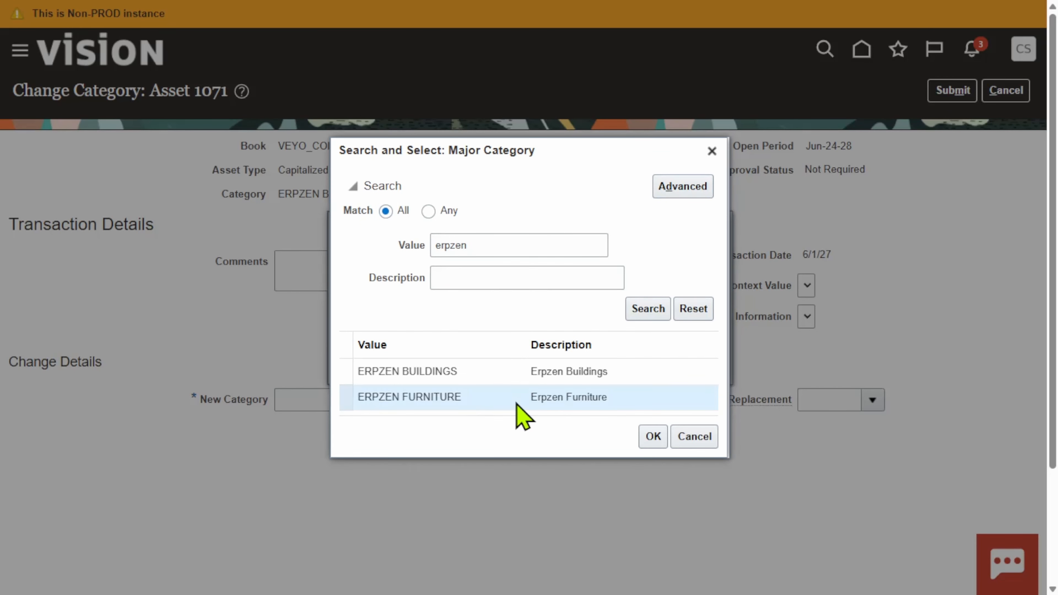
{"action": "left_click", "coordinate": [654, 441]}
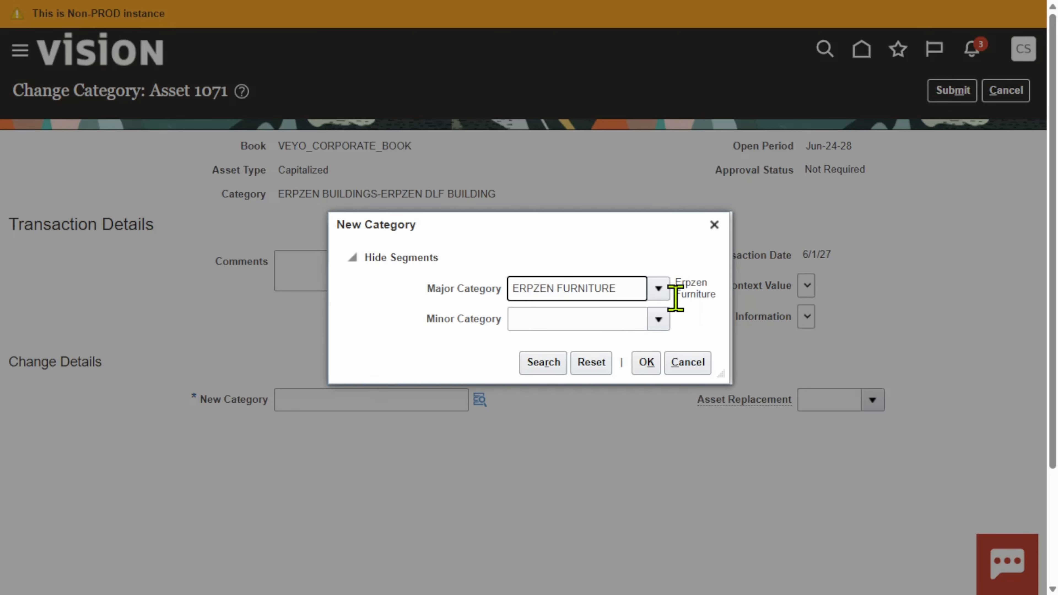
Step: Set the minor category to ERPZEN CHAIRS and submit the category change for asset 1071
{"action": "left_click", "coordinate": [659, 320]}
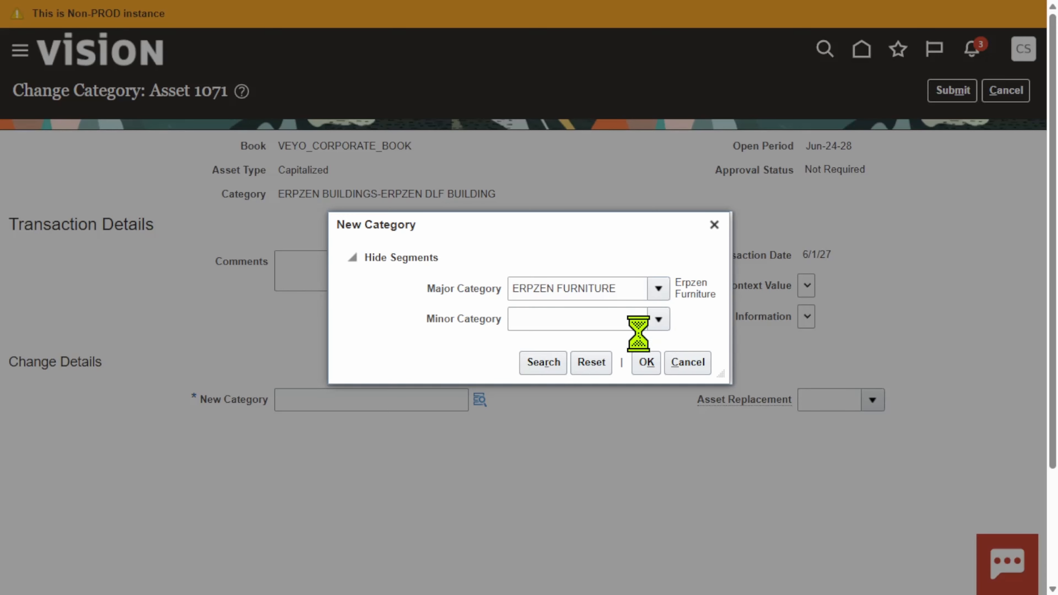
{"action": "left_click", "coordinate": [733, 348]}
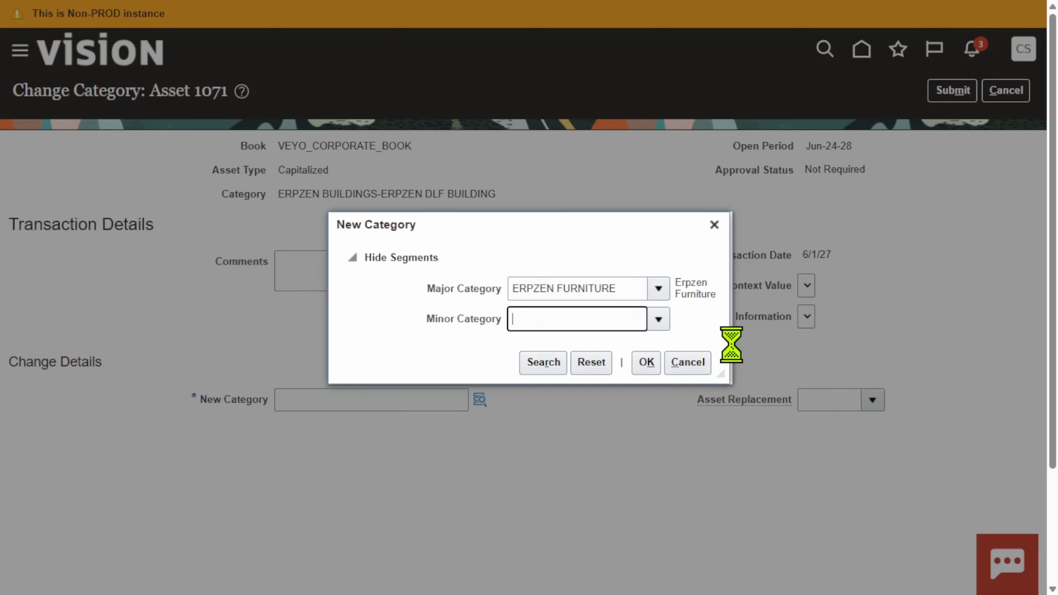
{"action": "left_click", "coordinate": [646, 362]}
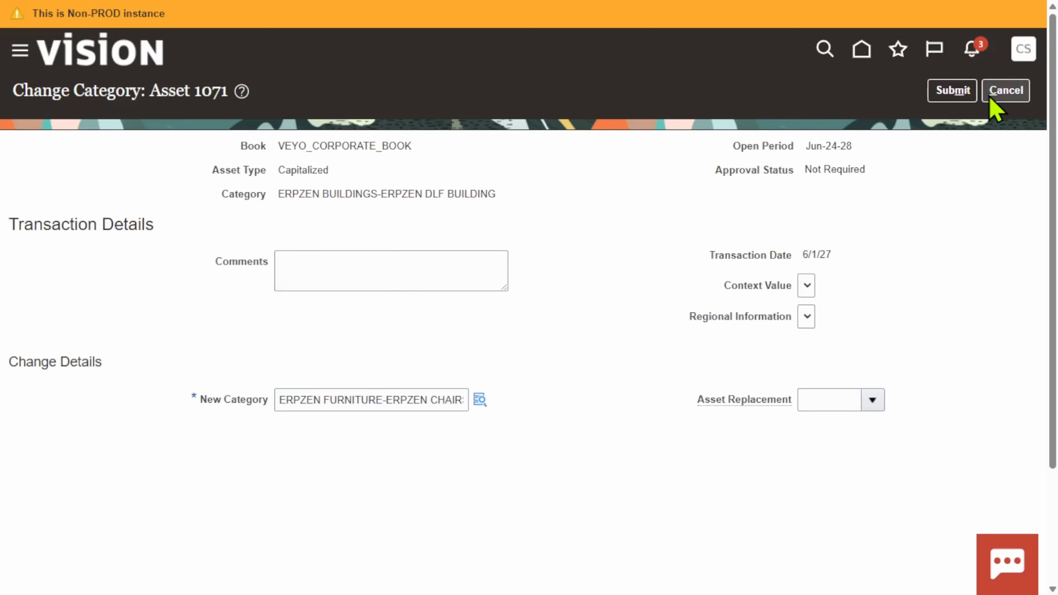
{"action": "left_click", "coordinate": [959, 93]}
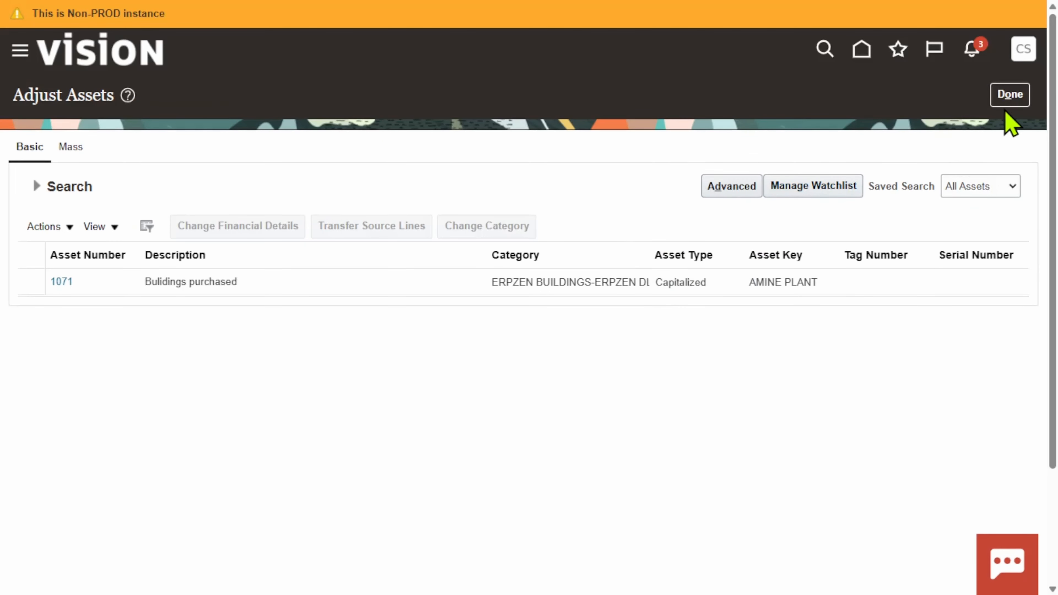
Step: Open Monitor Processes from the recent items and refresh the list to check the status of Post Online Assets Transactions
{"action": "left_click", "coordinate": [897, 49]}
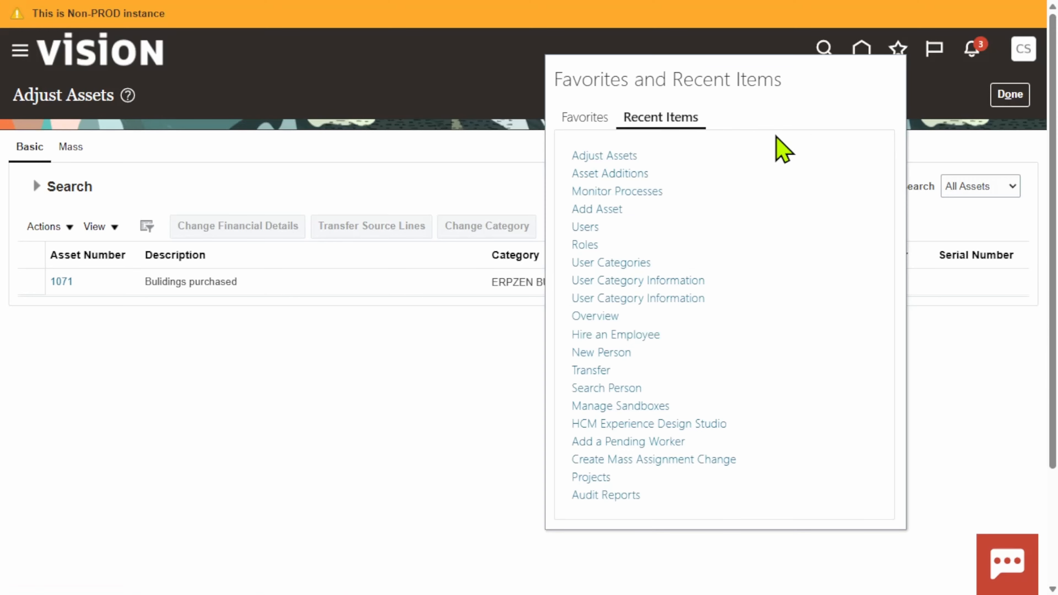
{"action": "left_click", "coordinate": [630, 193]}
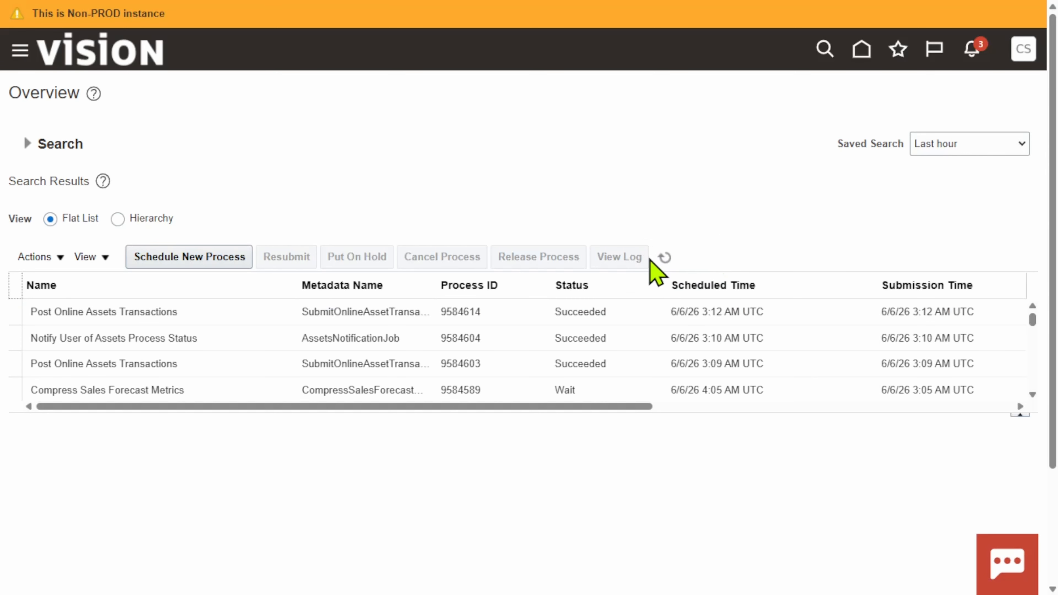
{"action": "left_click", "coordinate": [665, 257]}
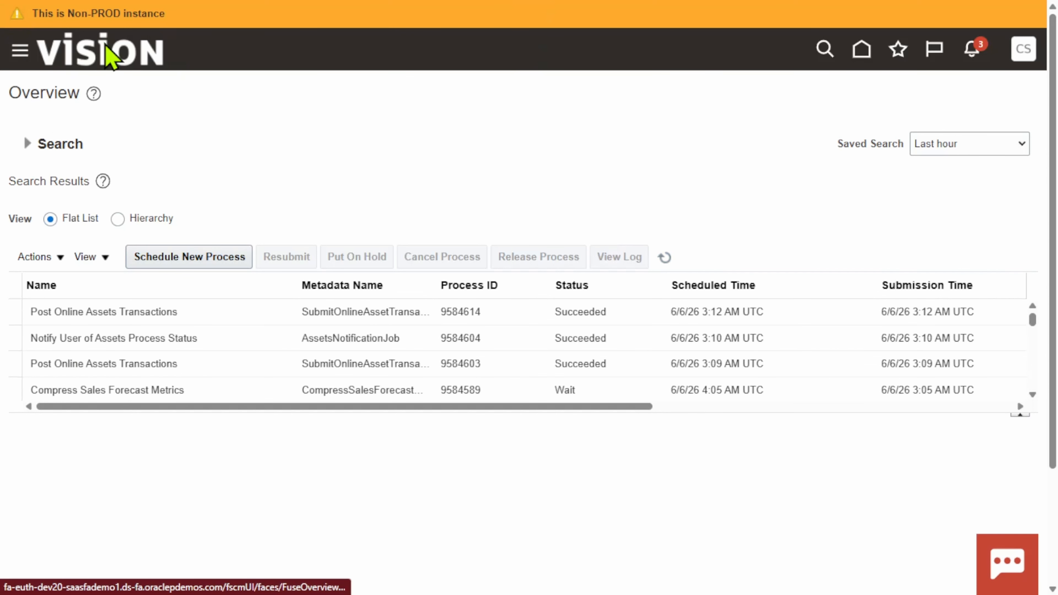
Step: Leave the process overview for the home page and open Asset Inquiry under Fixed Assets
{"action": "left_click", "coordinate": [110, 56]}
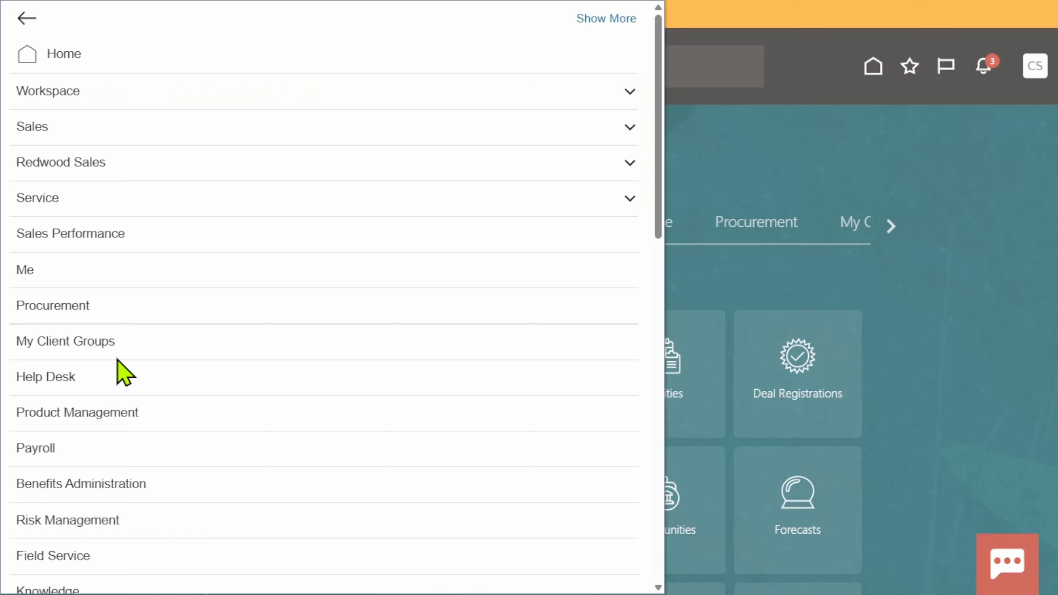
{"action": "scroll", "coordinate": [209, 367], "scroll_direction": "down", "scroll_amount": 15}
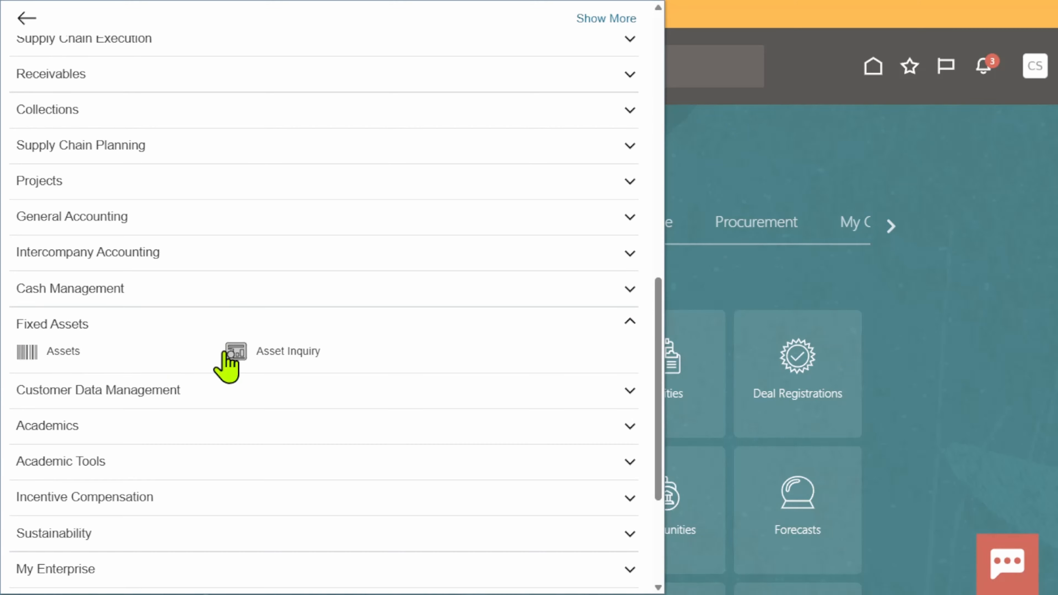
{"action": "left_click", "coordinate": [236, 351]}
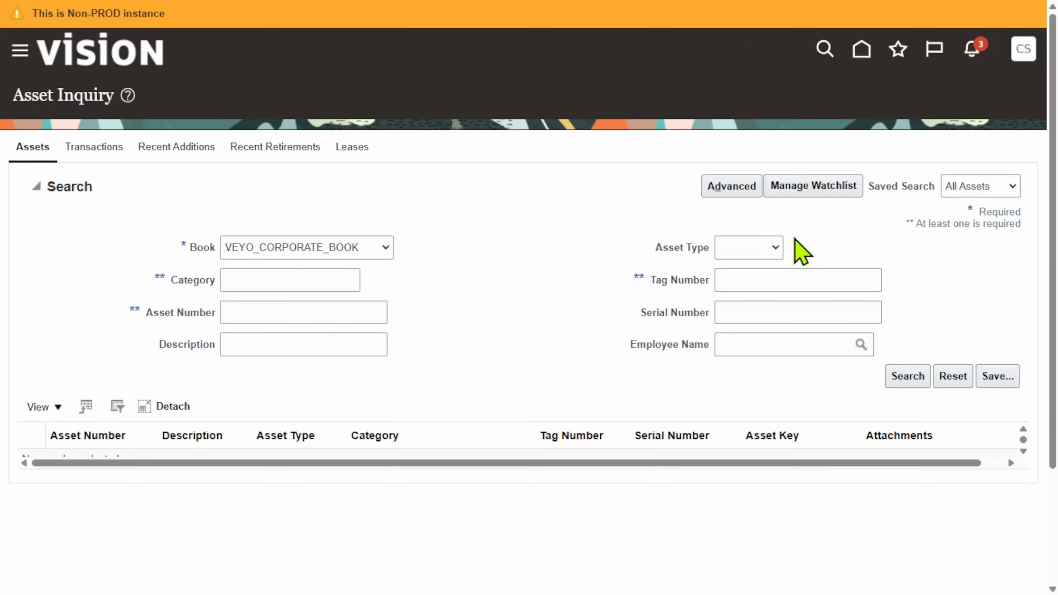
Step: Look up asset number 1071 in VEYO_CORPORATE_BOOK, widen the Category column to check the changed category, and return to the home page
{"action": "left_click", "coordinate": [302, 312]}
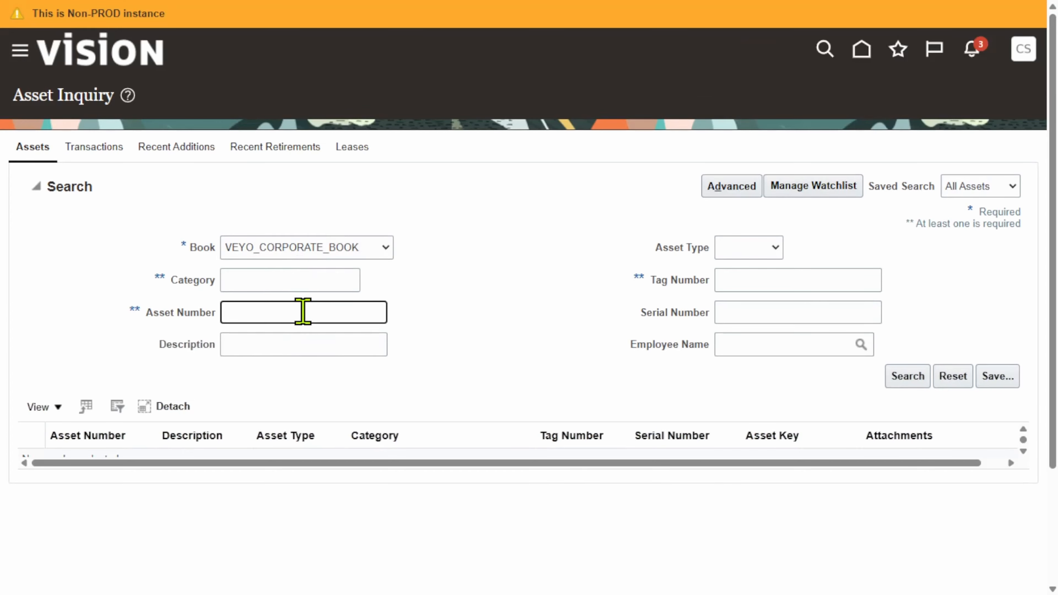
{"action": "type", "text": "1071"}
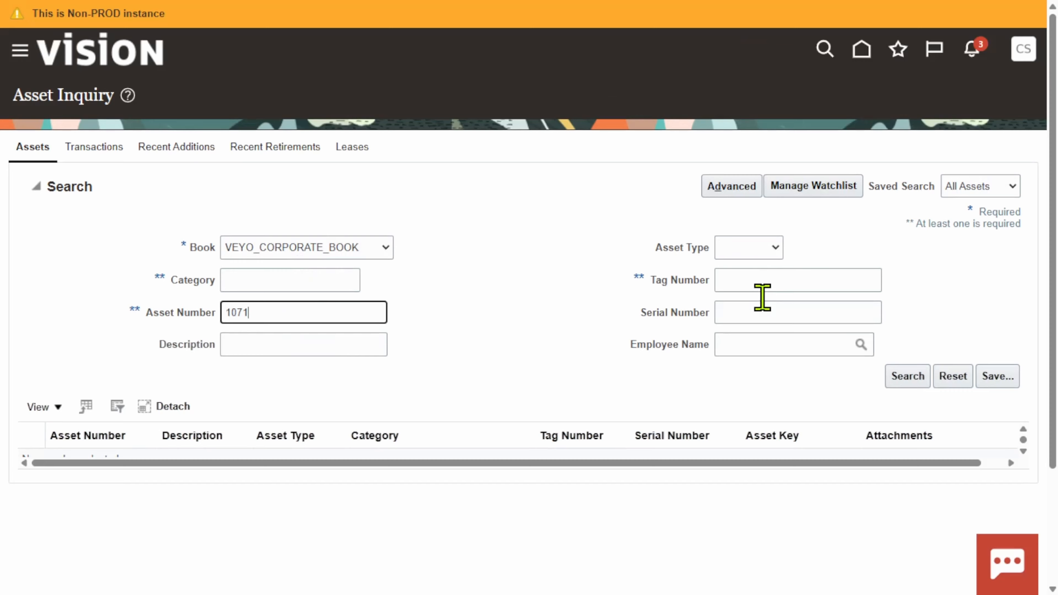
{"action": "left_click", "coordinate": [919, 377]}
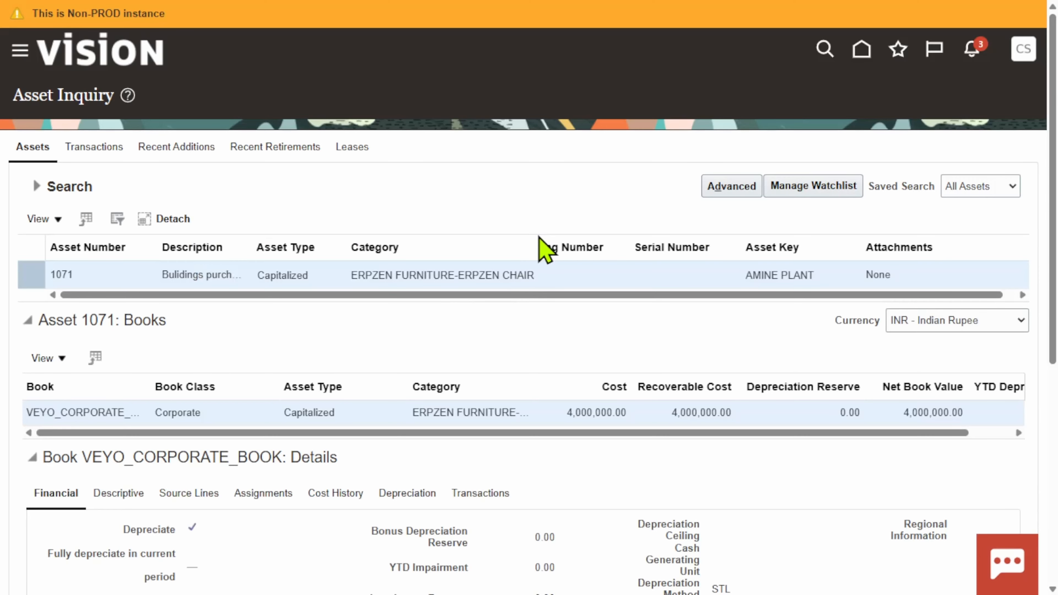
{"action": "left_click_drag", "start_coordinate": [535, 241], "coordinate": [612, 237]}
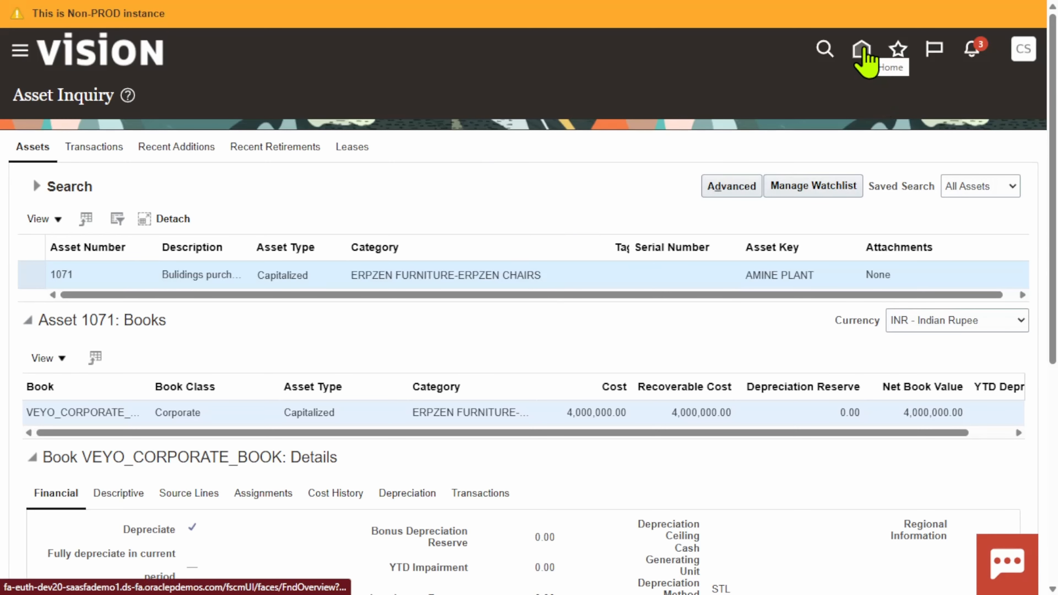
{"action": "left_click", "coordinate": [864, 50]}
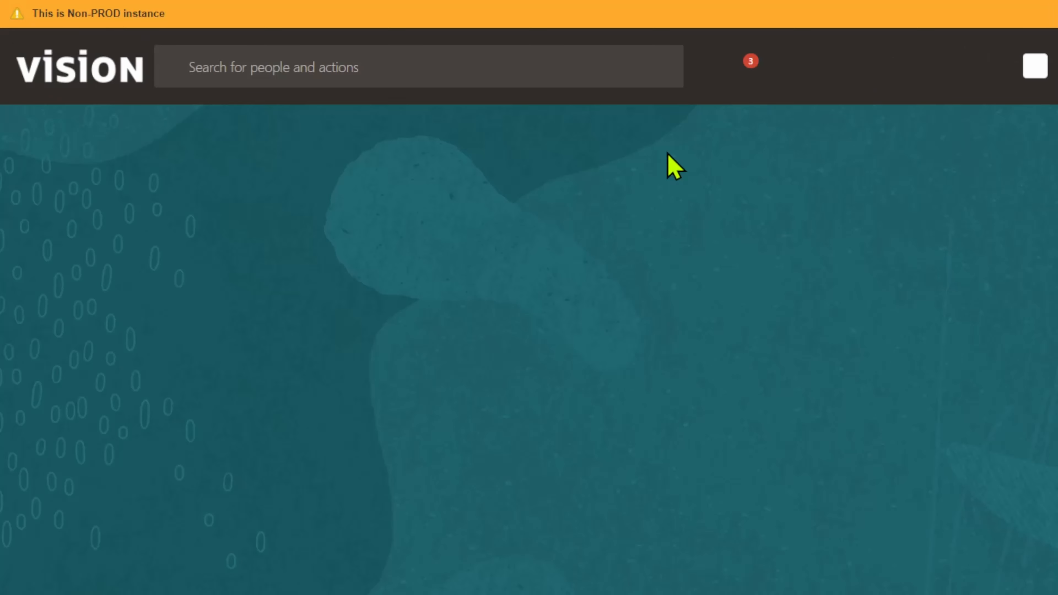